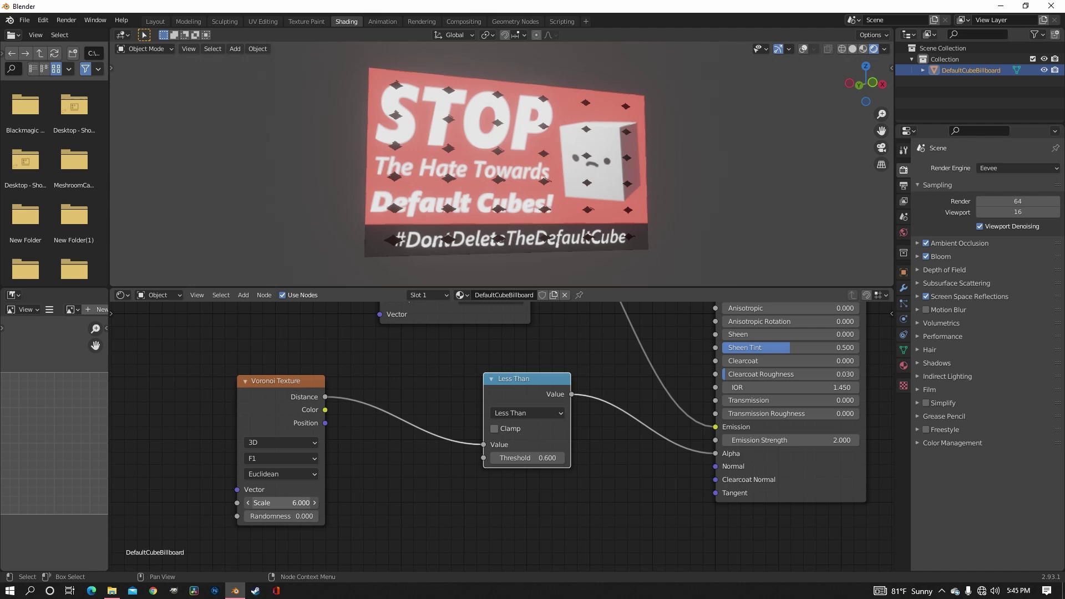
Step: Increase the Scale of the billboard material's Voronoi Texture to 123
left_click_drag(281, 502, 312, 502)
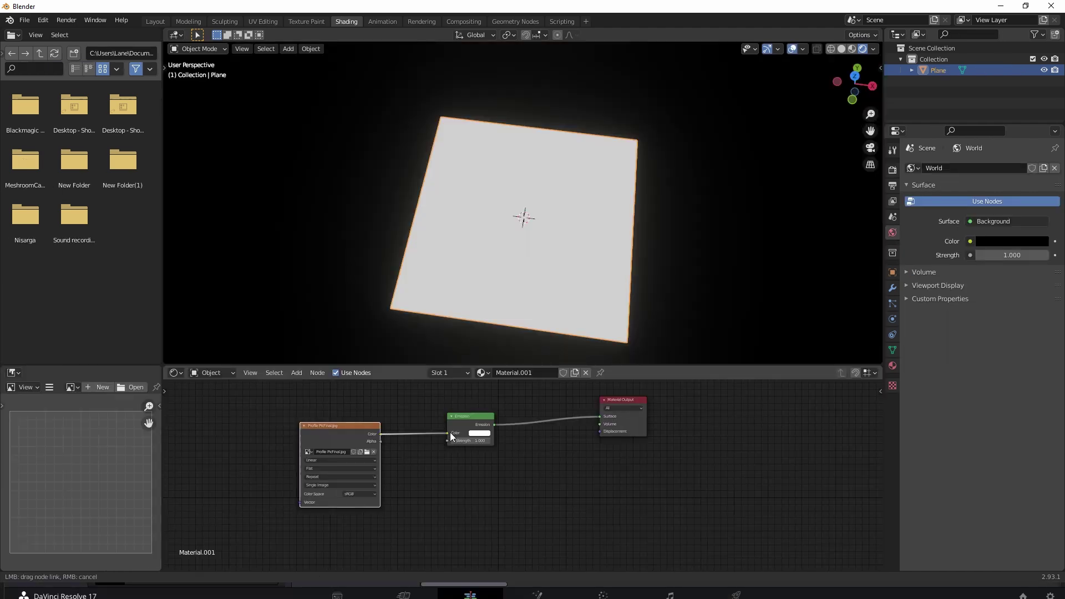
Step: Connect the profile image texture's Color output to the Color input of the plane's Emission shader
left_click_drag(450, 431, 447, 433)
left_click(694, 238)
mouse_move(693, 237)
middle_mouse_down()
mouse_move(680, 221)
mouse_move(710, 207)
mouse_move(744, 266)
mouse_move(734, 288)
middle_mouse_up()
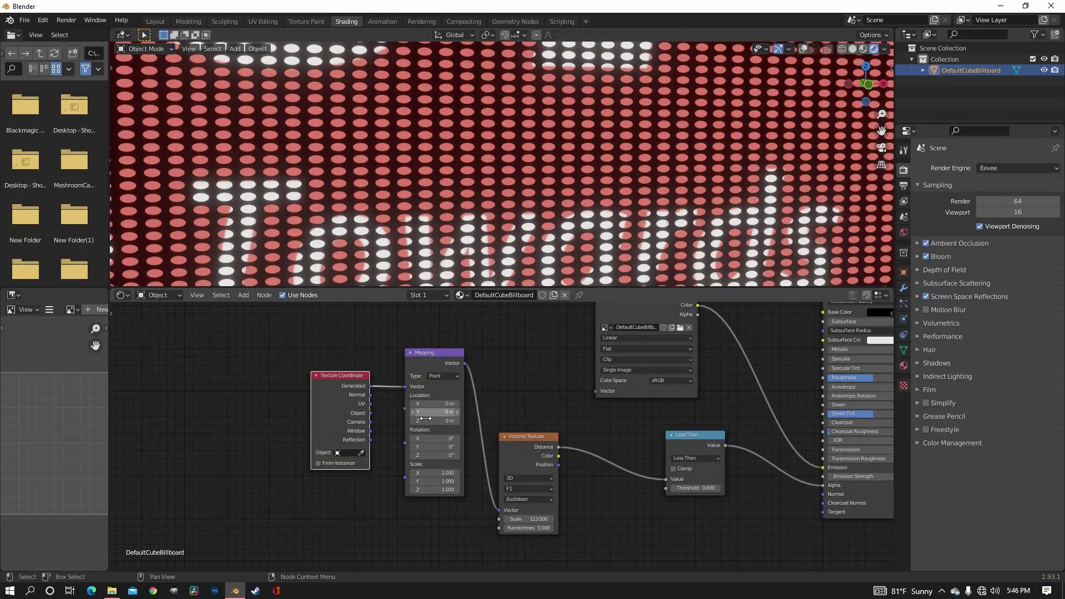
Step: Set the Mapping node's X Scale to 1.6 to make the billboard's dots rounder
left_click(458, 473)
left_click(458, 473)
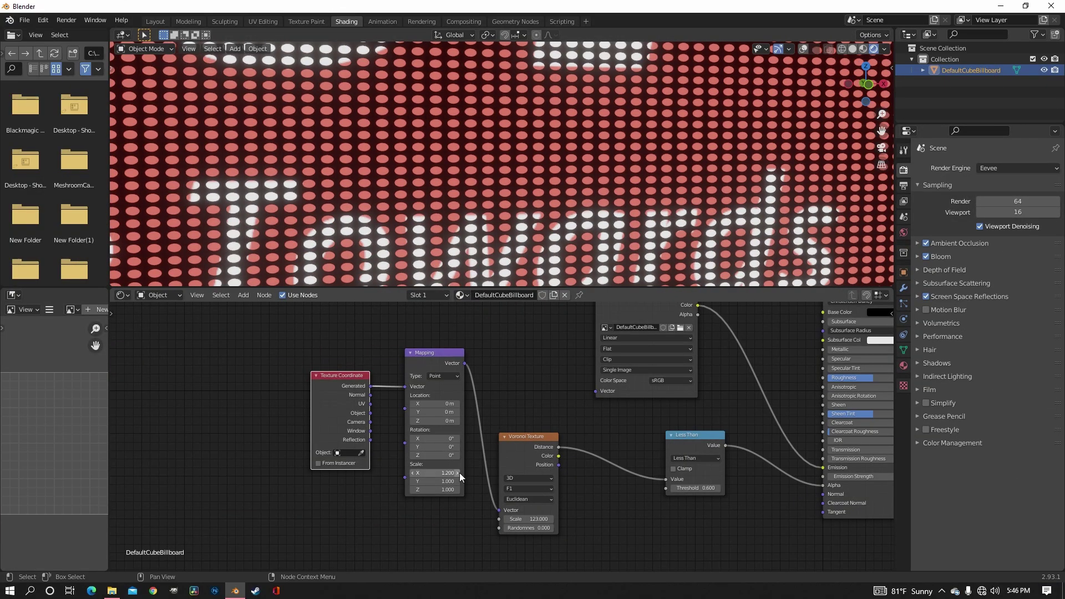
left_click(458, 473)
left_click(458, 472)
left_click(458, 473)
left_click(458, 473)
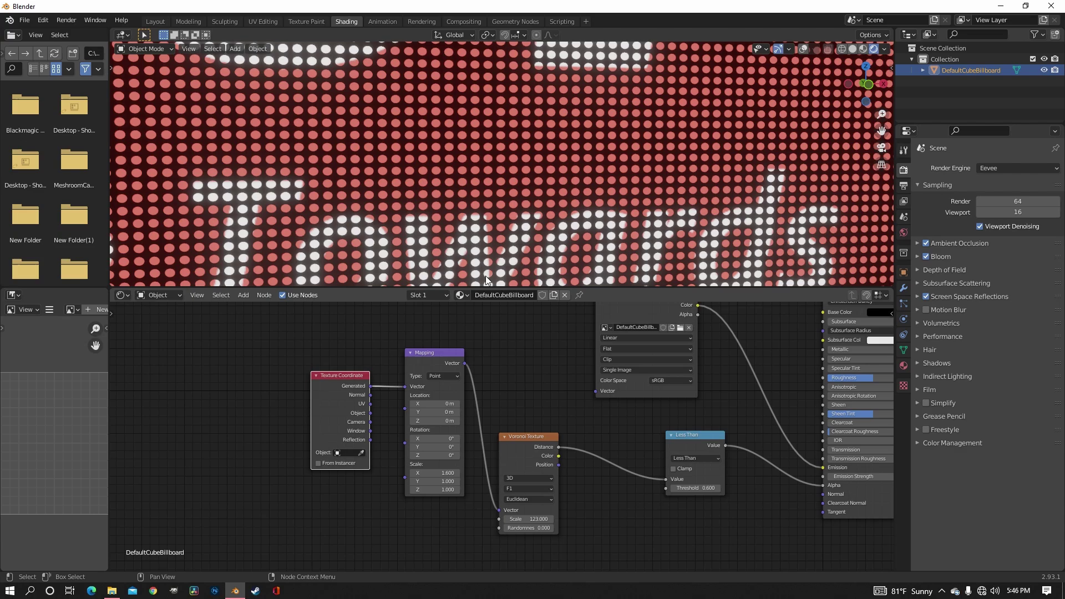
scroll(504, 211, "down", 6)
scroll(507, 214, "up", 10)
scroll(507, 215, "down", 4)
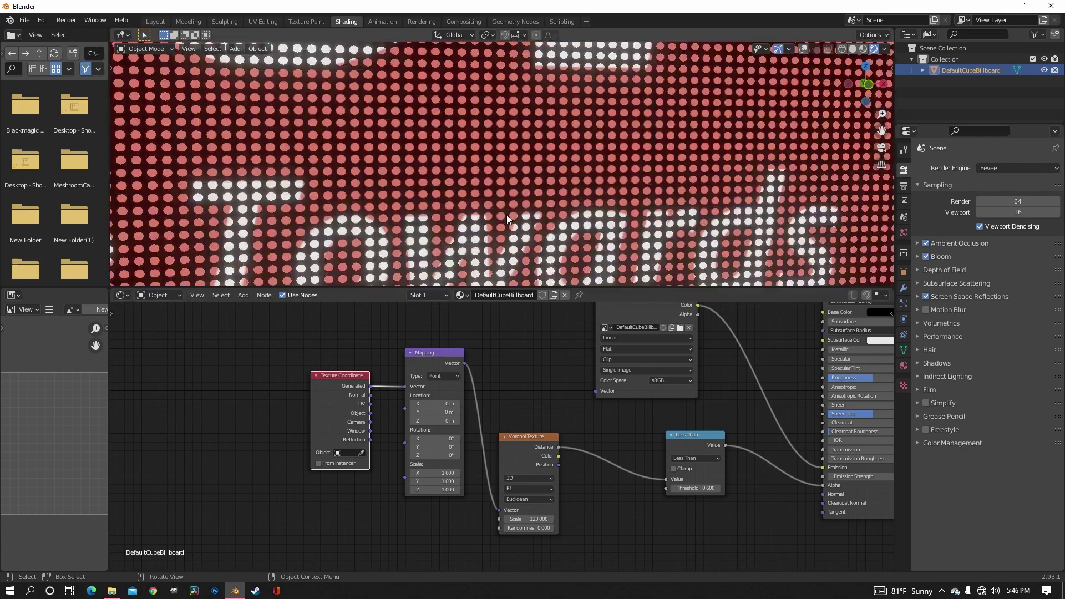
scroll(507, 215, "down", 6)
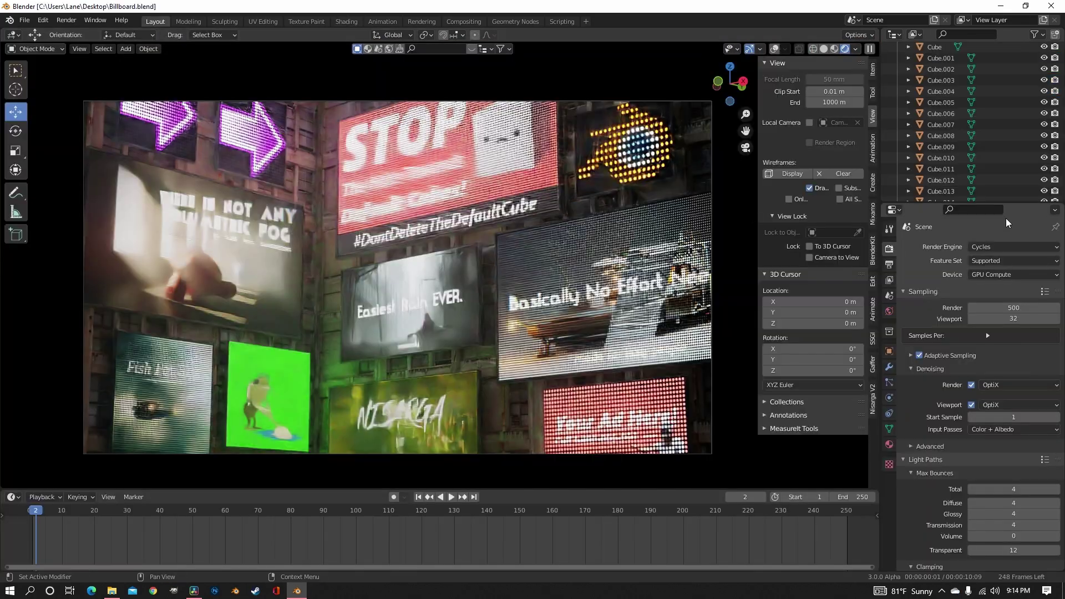
Step: Switch the billboard scene's render engine to Eevee
left_click(996, 247)
left_click(988, 261)
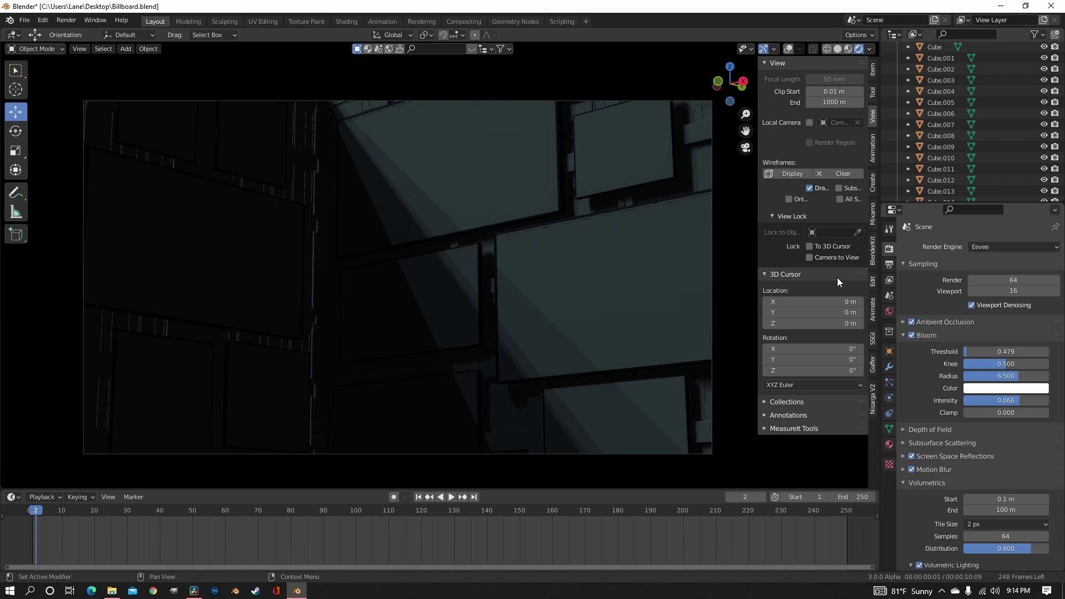
mouse_move(647, 244)
middle_mouse_down()
mouse_move(624, 251)
mouse_move(639, 258)
middle_mouse_up()
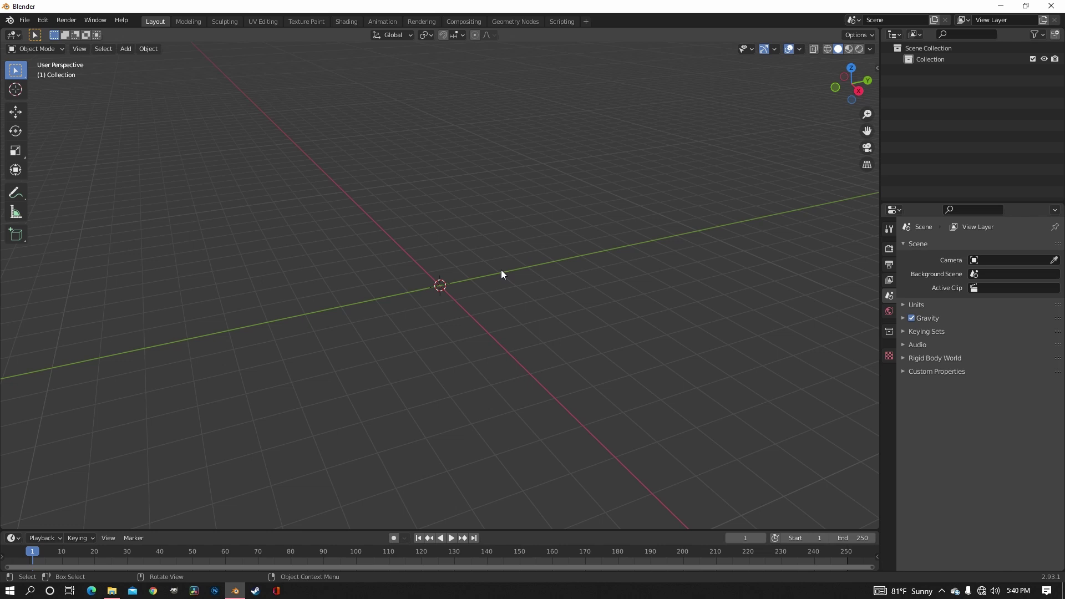
Step: Import DefaultCubeBillboard.png from the Pictures folder as an image plane with an Emit material and Use Alpha turned off
key("shift+a")
mouse_move(501, 270)
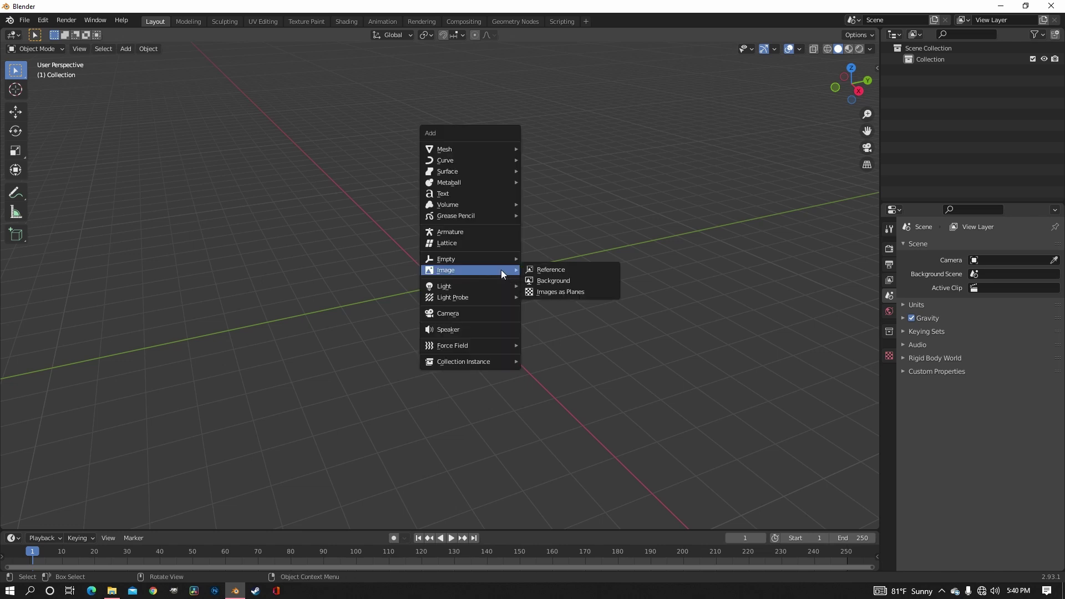
left_click(555, 292)
left_click(272, 257)
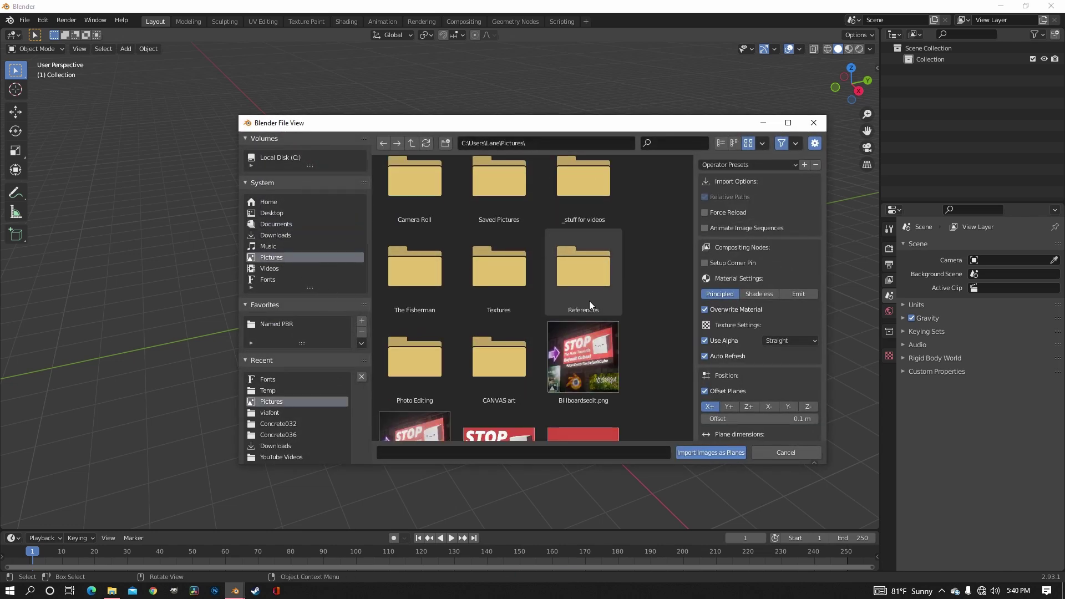
scroll(591, 305, "down", 5)
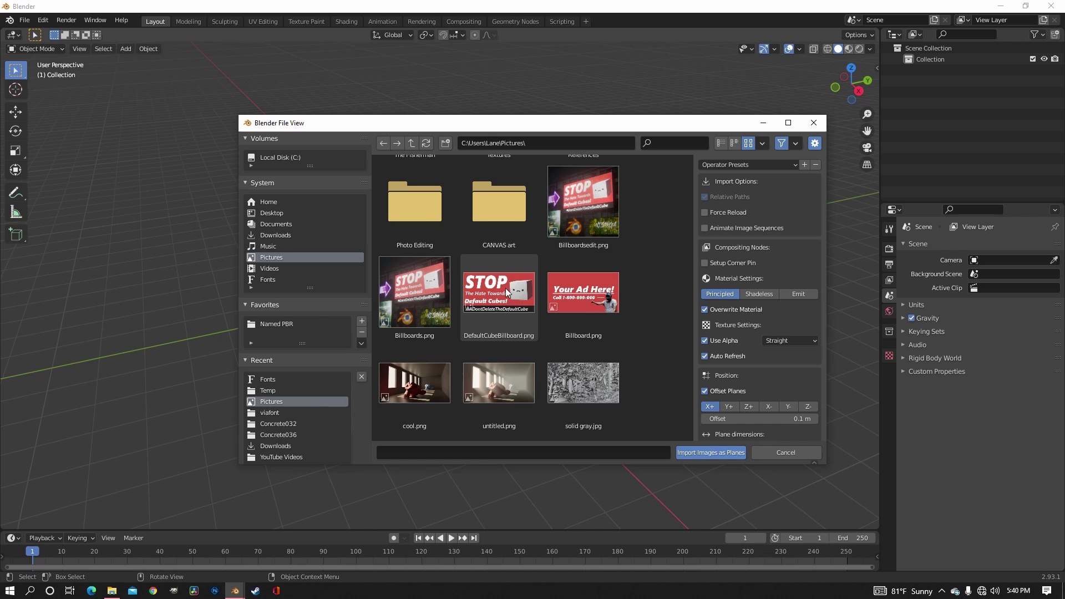
left_click(506, 291)
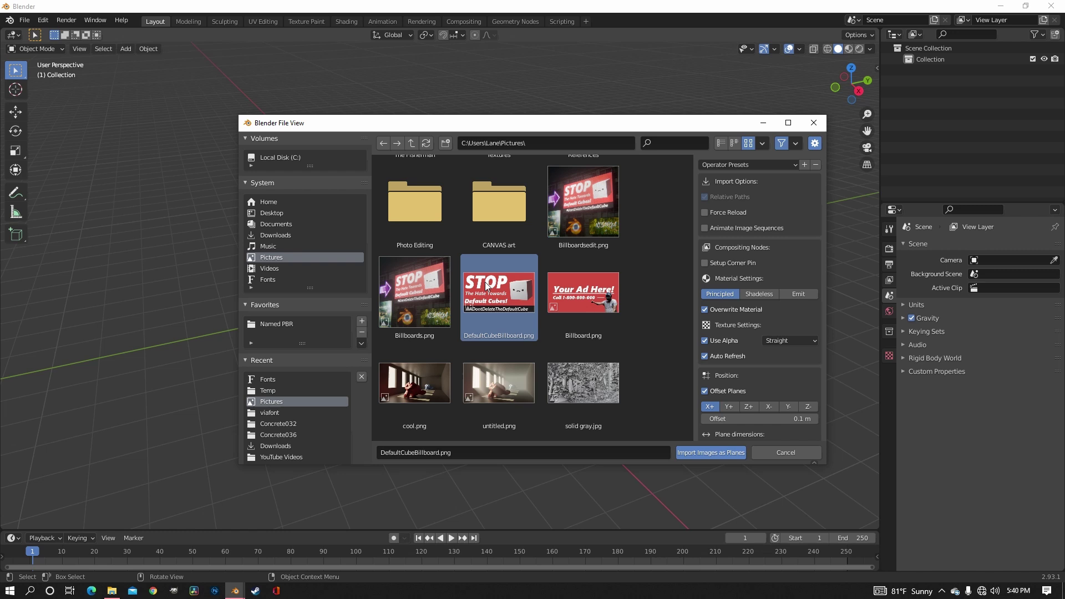
left_click(810, 296)
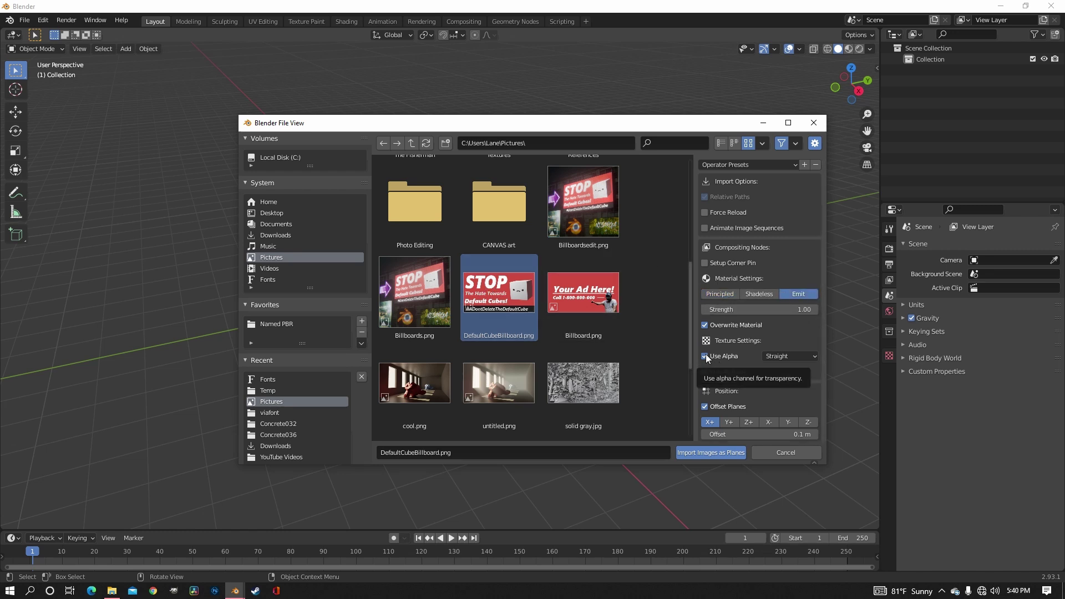
left_click(725, 358)
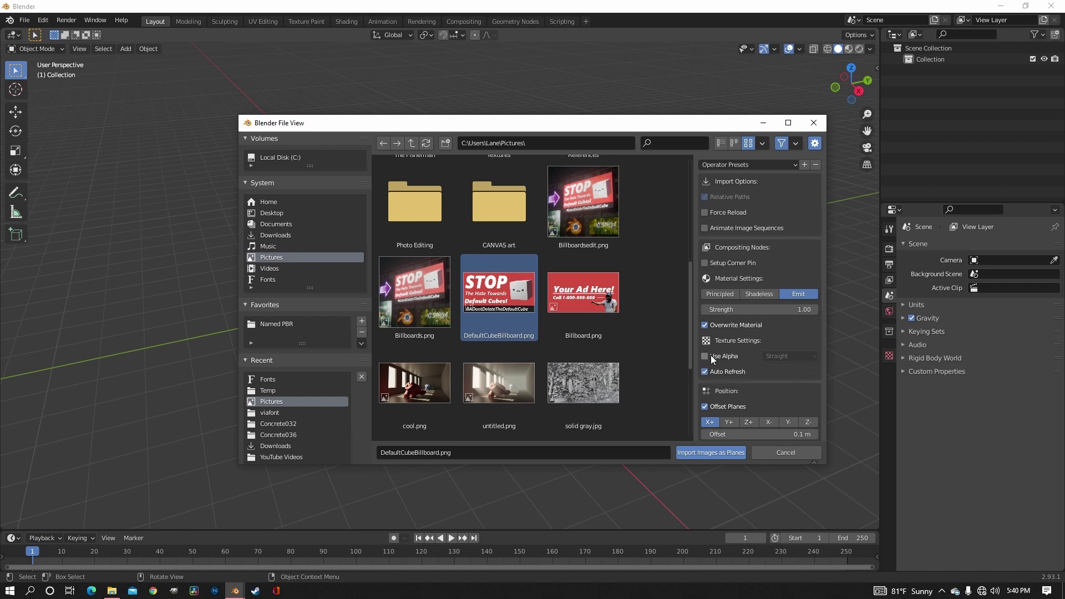
left_click(708, 453)
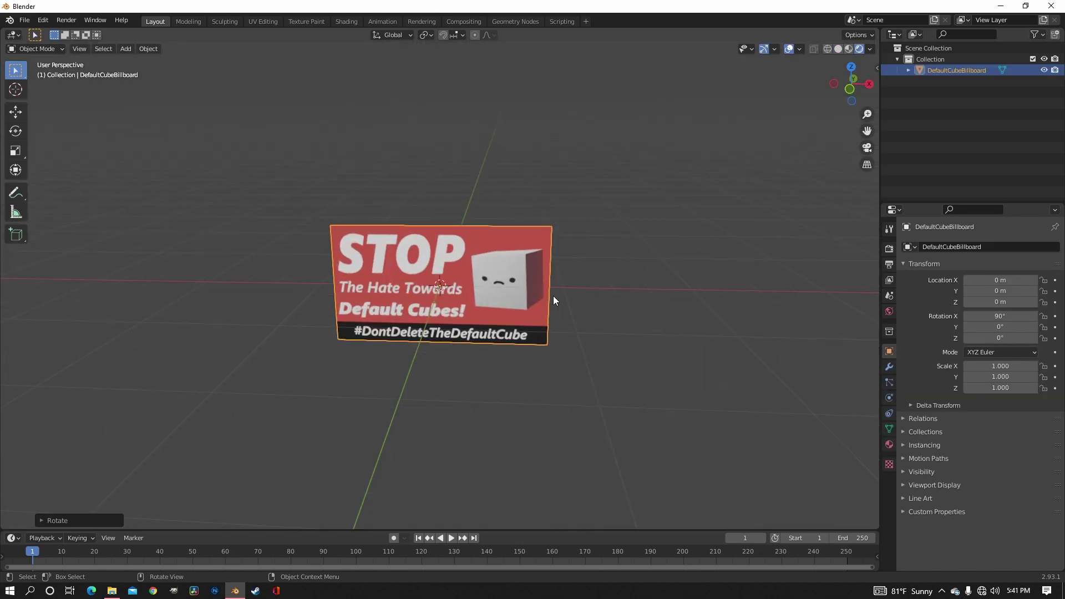
Step: Open the render properties of the scene containing the imported billboard
mouse_move(554, 295)
middle_mouse_down()
mouse_move(625, 272)
mouse_move(521, 267)
mouse_move(628, 268)
mouse_move(488, 275)
mouse_move(540, 217)
mouse_move(781, 285)
middle_mouse_up()
scroll(617, 266, "up", 6)
scroll(520, 266, "down", 3)
left_click(713, 238)
left_click(884, 247)
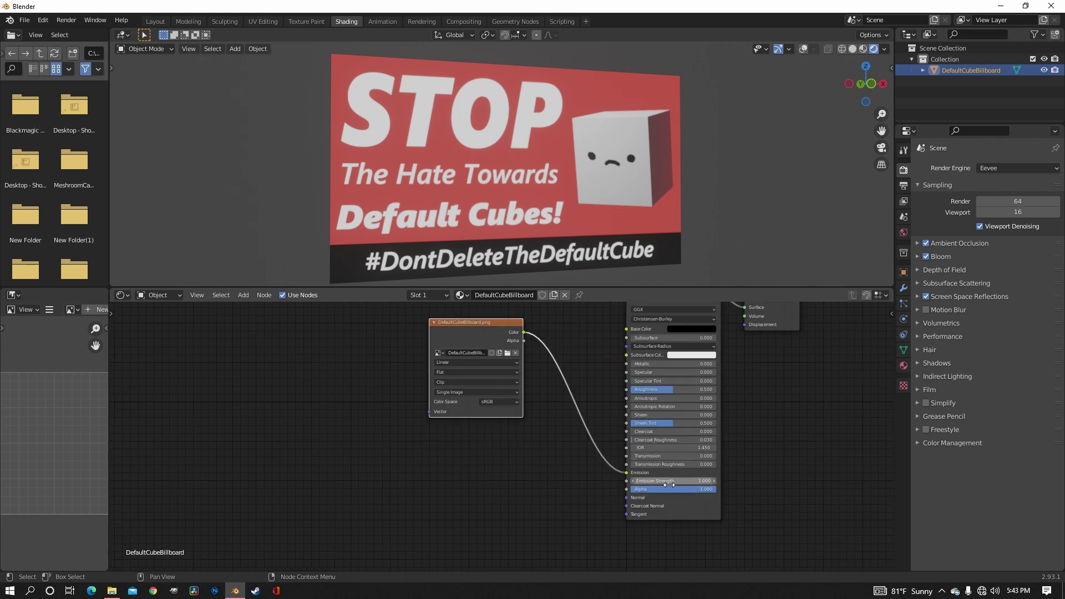
Step: Set the Emission Strength of the billboard's Principled BSDF to 2
left_click_drag(670, 481, 738, 481)
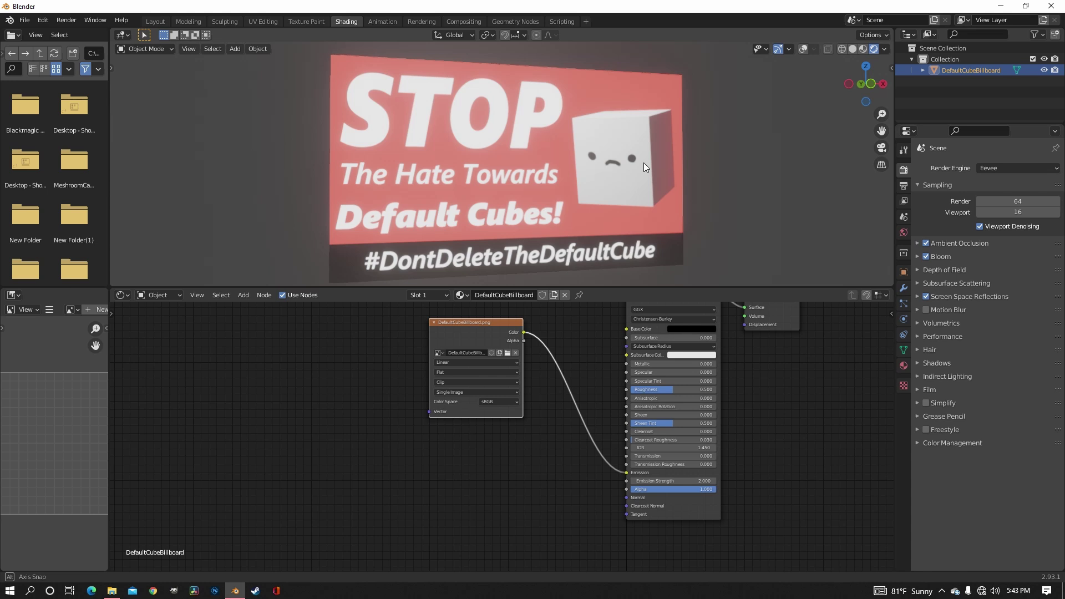
middle_click_drag(643, 162, 596, 169)
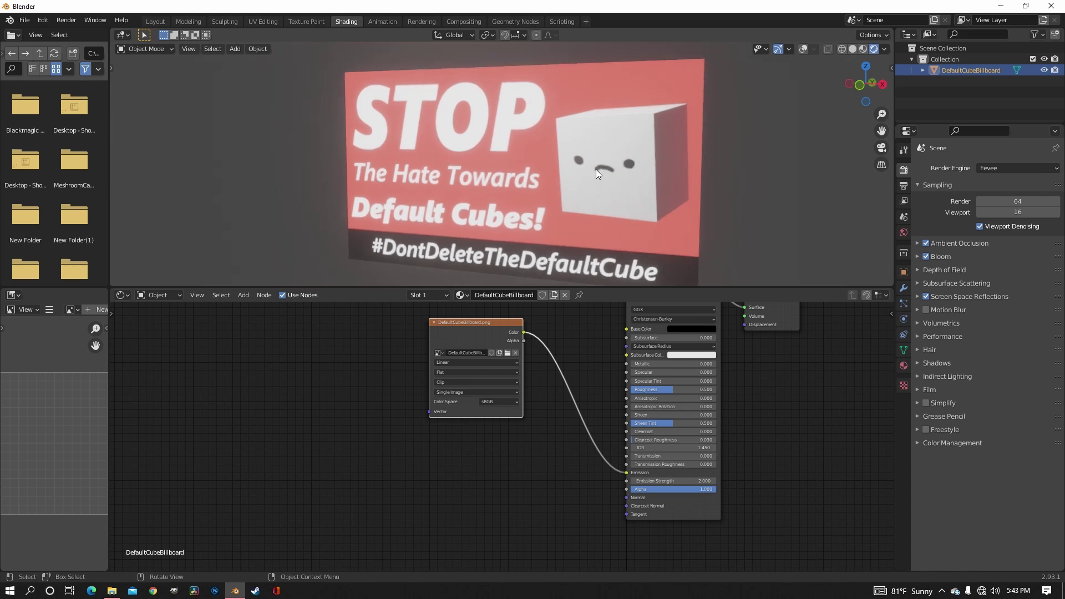
middle_click_drag(484, 423, 411, 458)
scroll(479, 185, "up", 3)
middle_click_drag(478, 185, 497, 181)
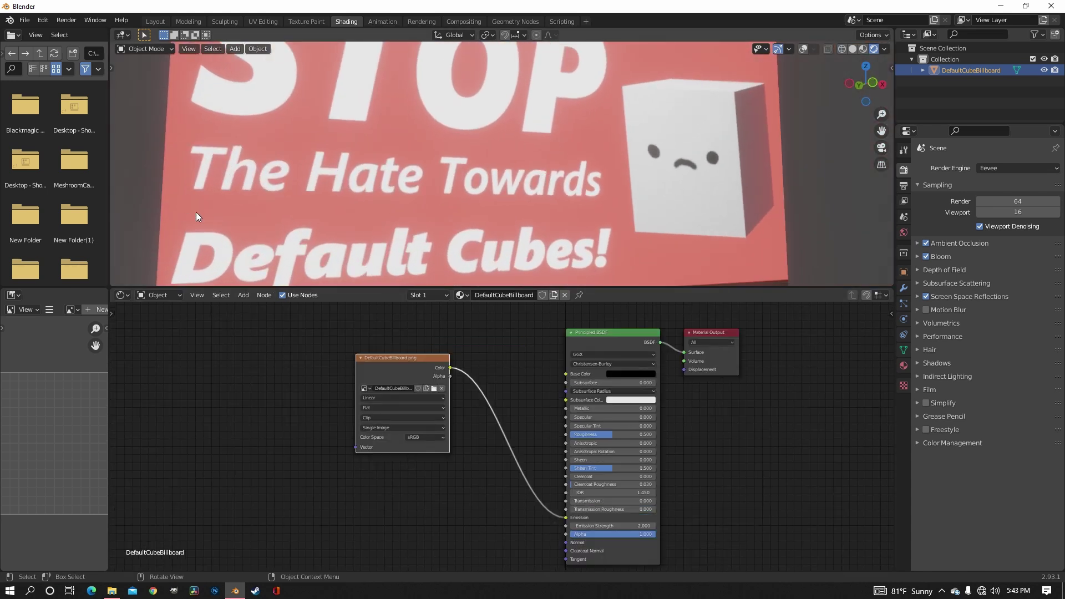
Step: Add a Voronoi Texture node and connect its Distance output to the Principled BSDF's Alpha input
scroll(465, 464, "down", 3)
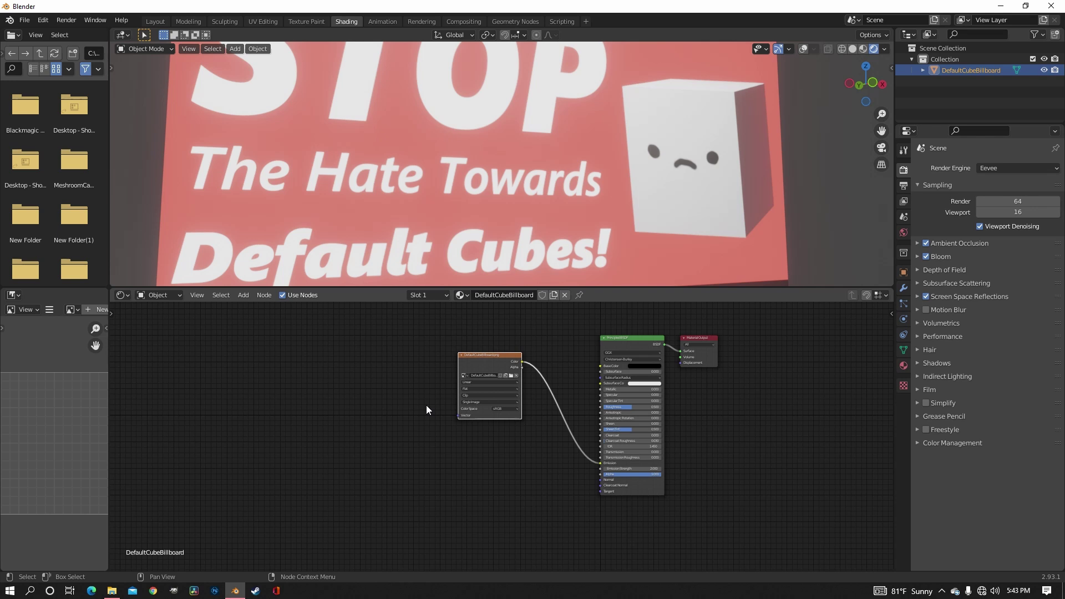
left_click(414, 435)
key("shift+a")
left_click(413, 461)
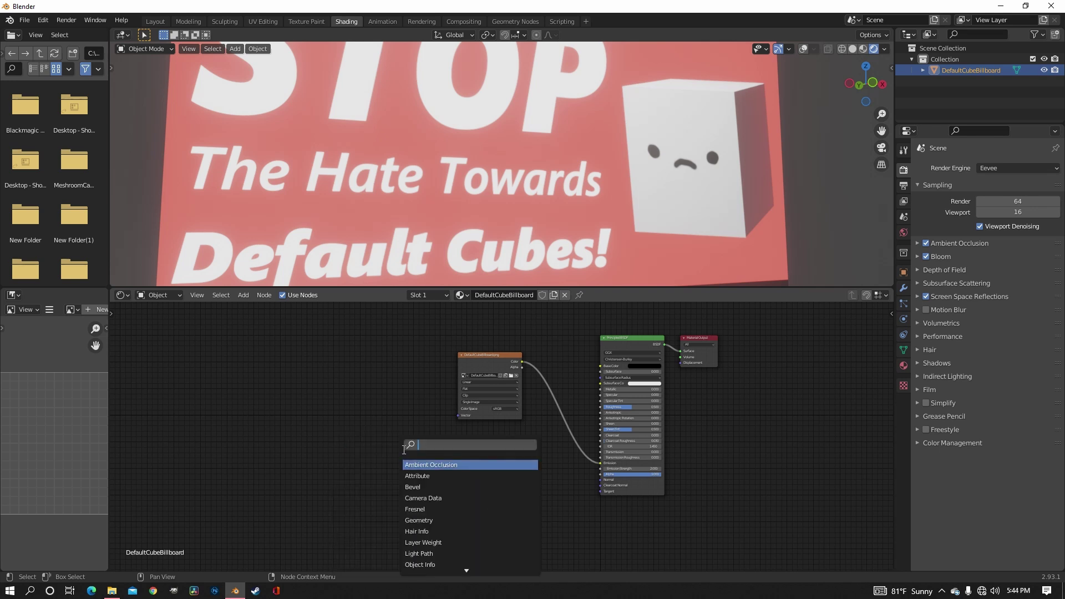
type("vor")
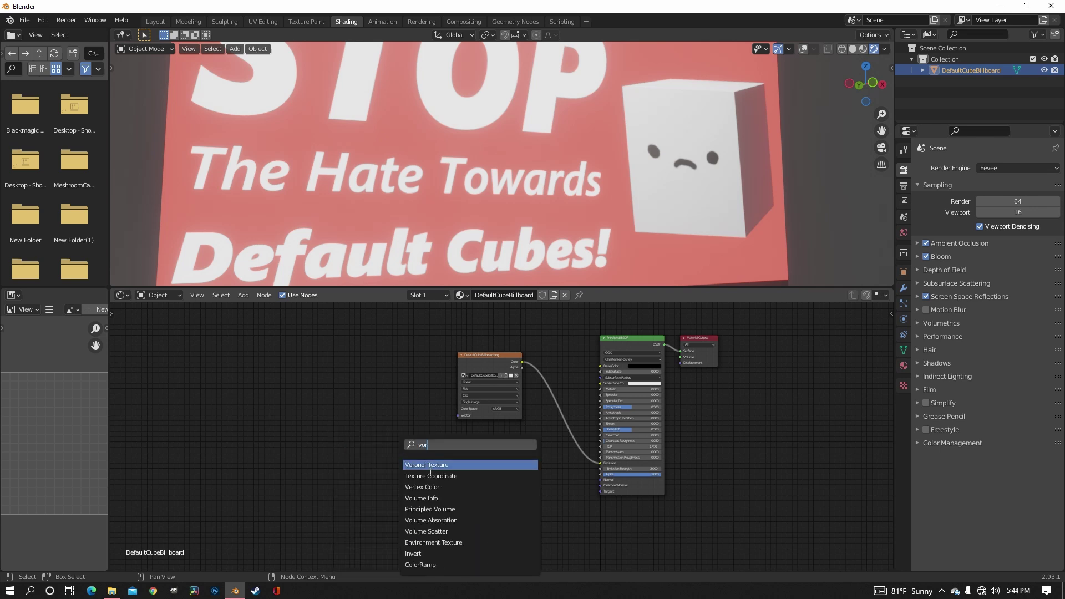
key("Return")
scroll(415, 444, "up", 2)
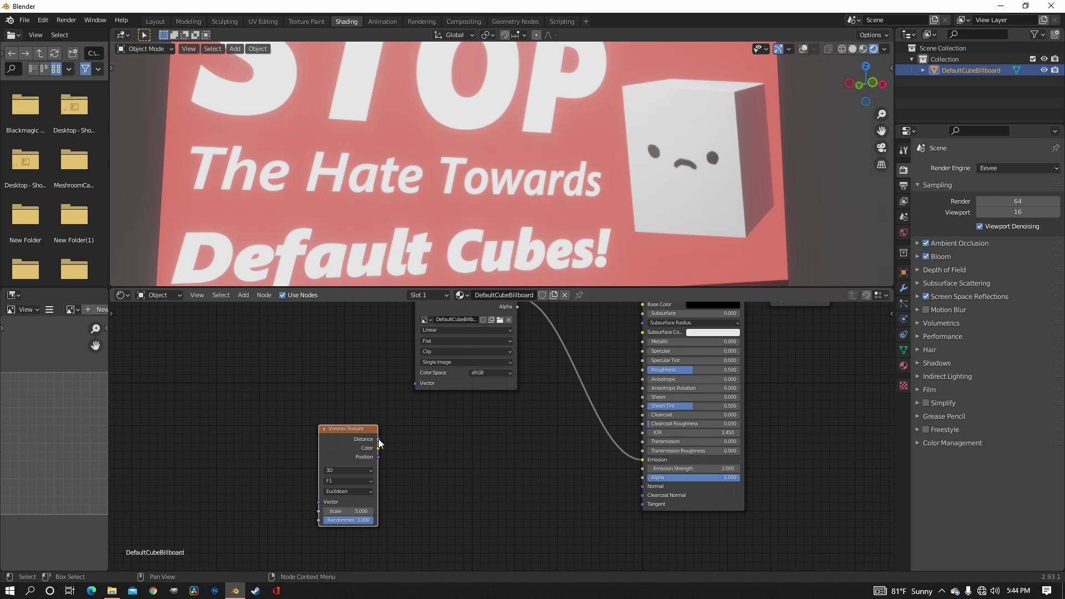
left_click_drag(379, 439, 643, 477)
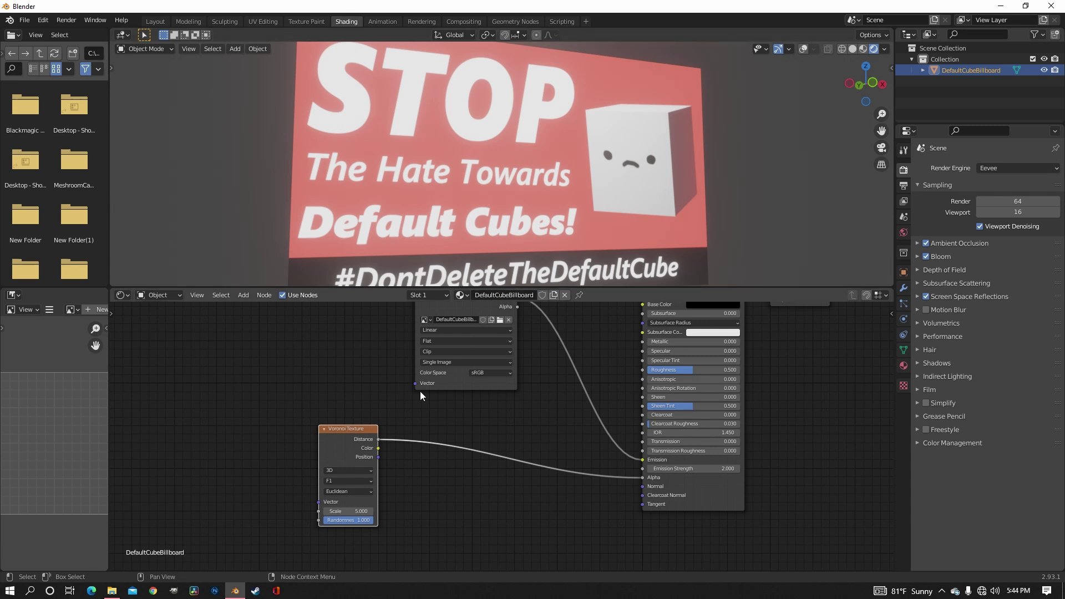
Step: Insert a Math node between the Voronoi Texture's Distance and the shader's Alpha, and set its operation to Less Than
key("shift+a")
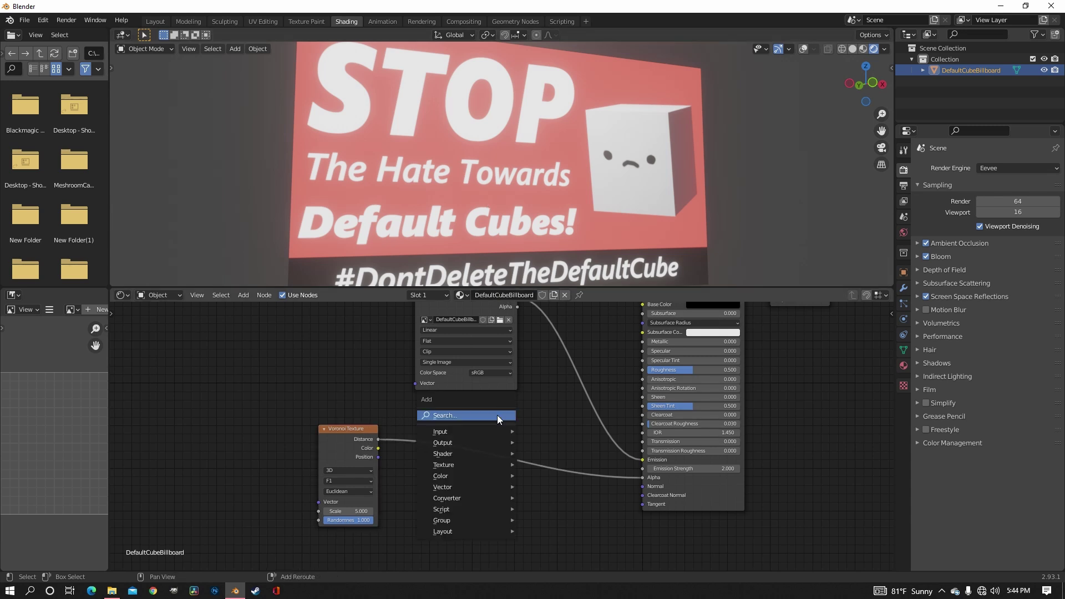
left_click(497, 415)
type("math")
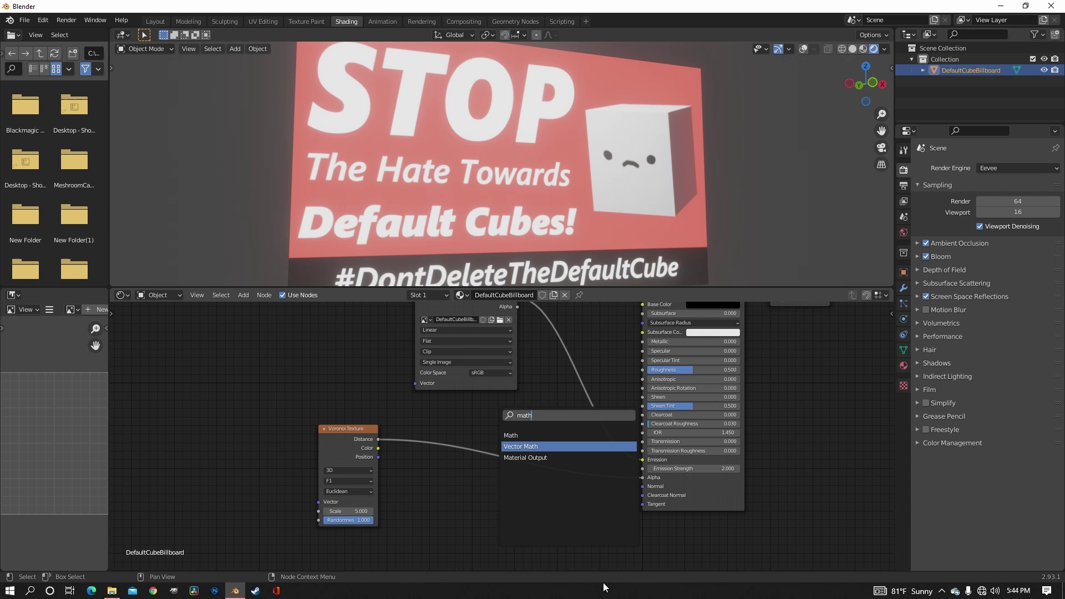
left_click(511, 435)
left_click(504, 444)
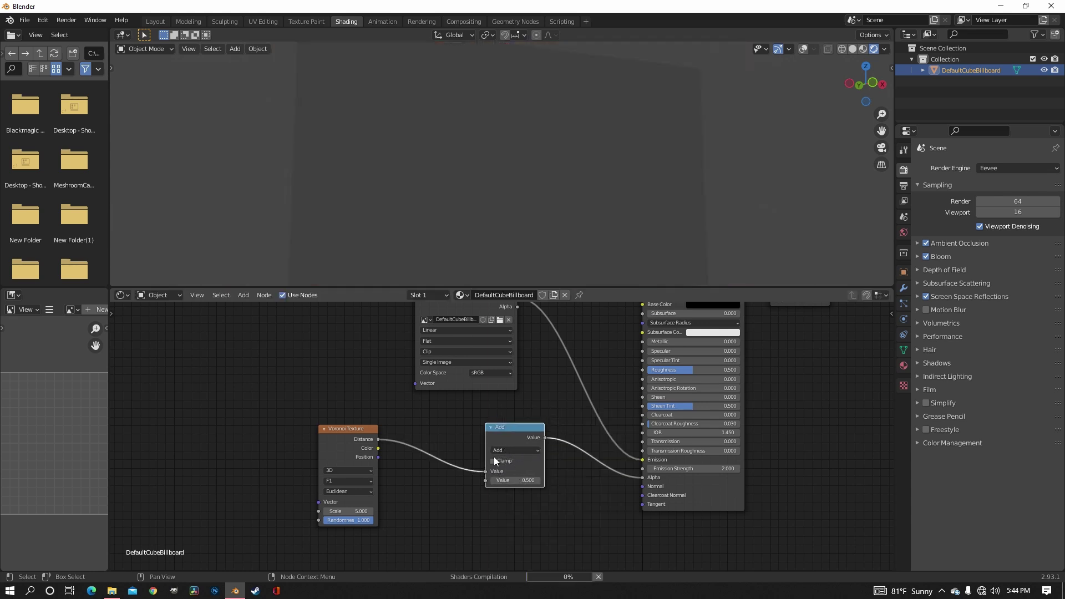
left_click(504, 451)
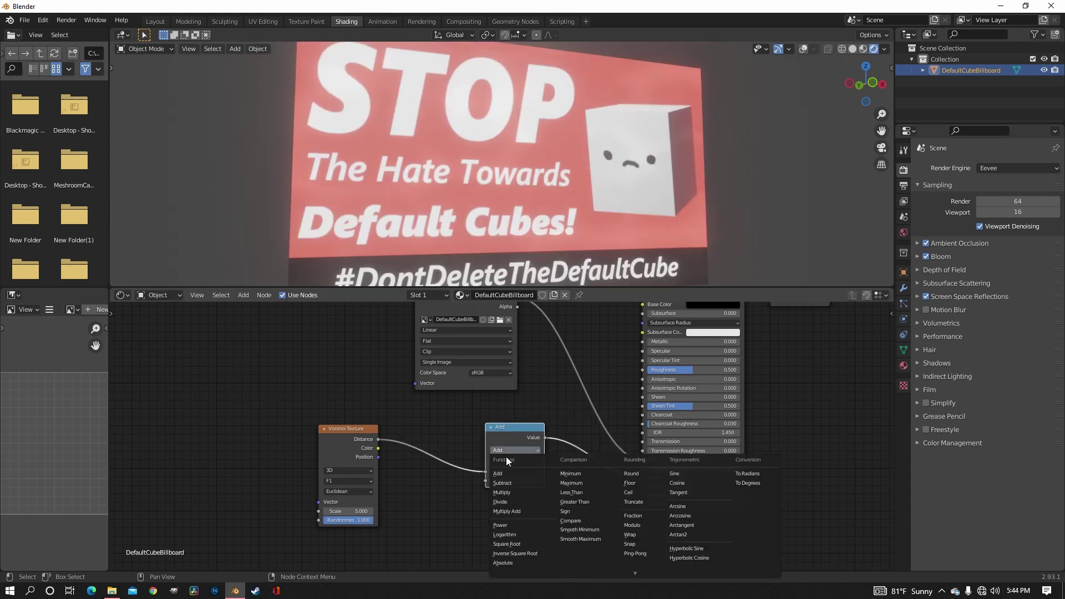
left_click(571, 492)
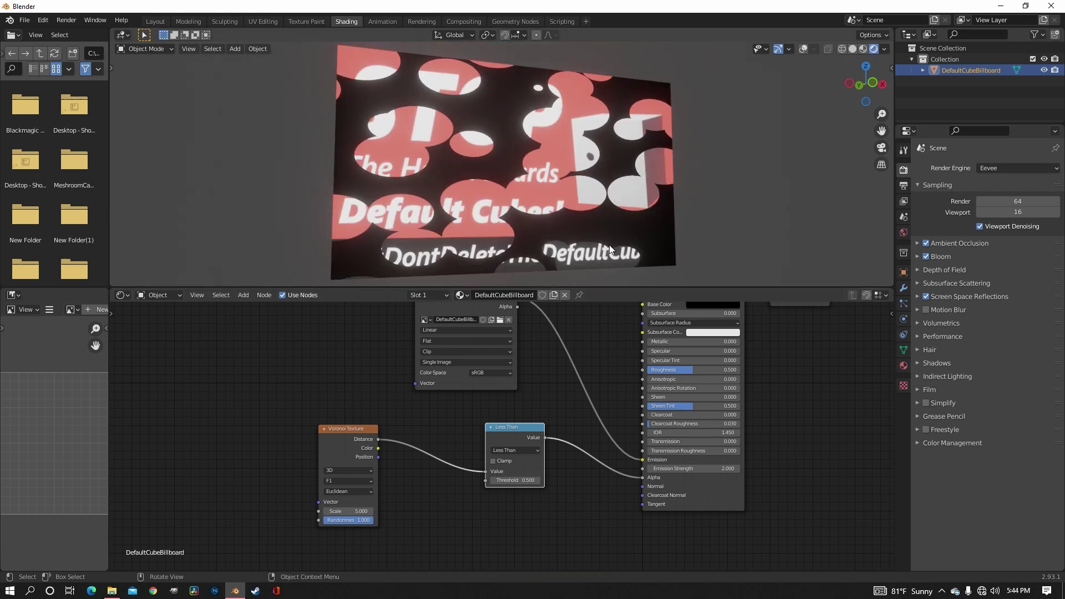
scroll(609, 244, "up", 2)
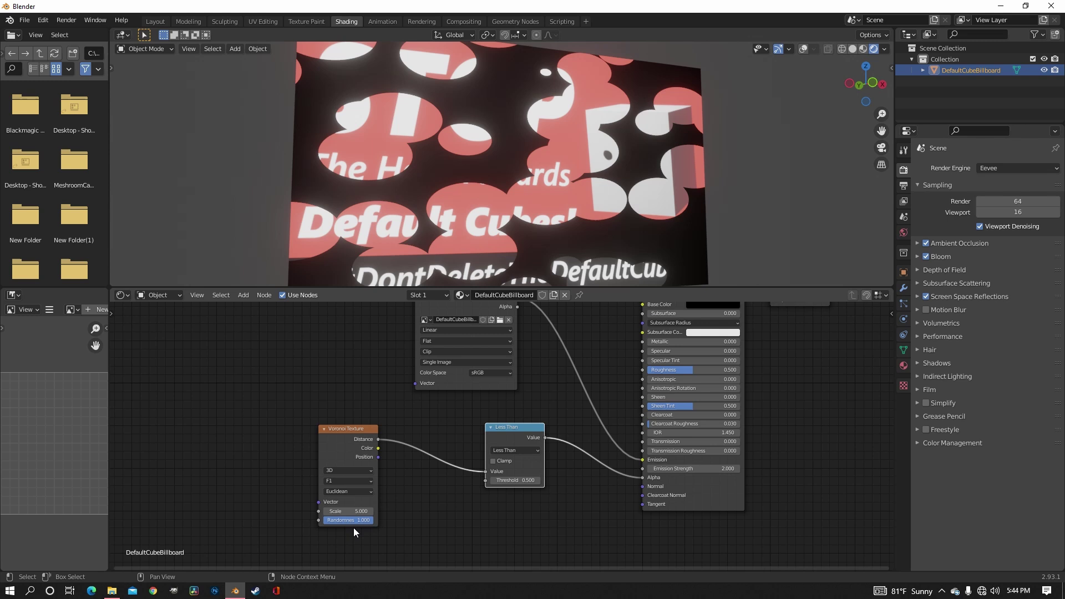
scroll(604, 197, "down", 2)
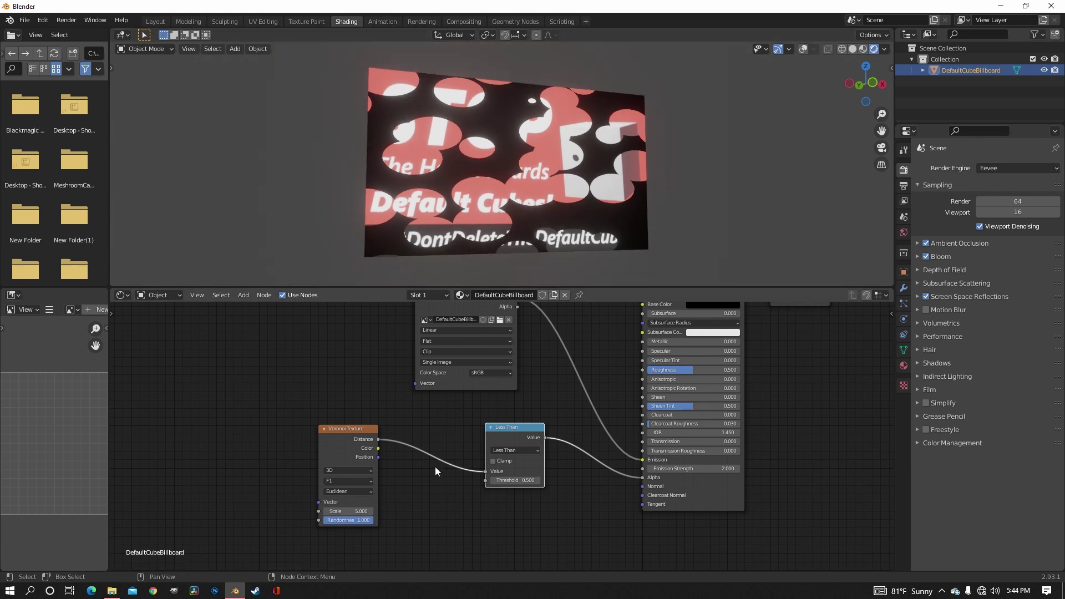
Step: Set the Voronoi Texture's Randomness to 0 and the Less Than node's Threshold to 0.6
middle_click_drag(375, 451, 445, 388)
scroll(445, 387, "up", 2)
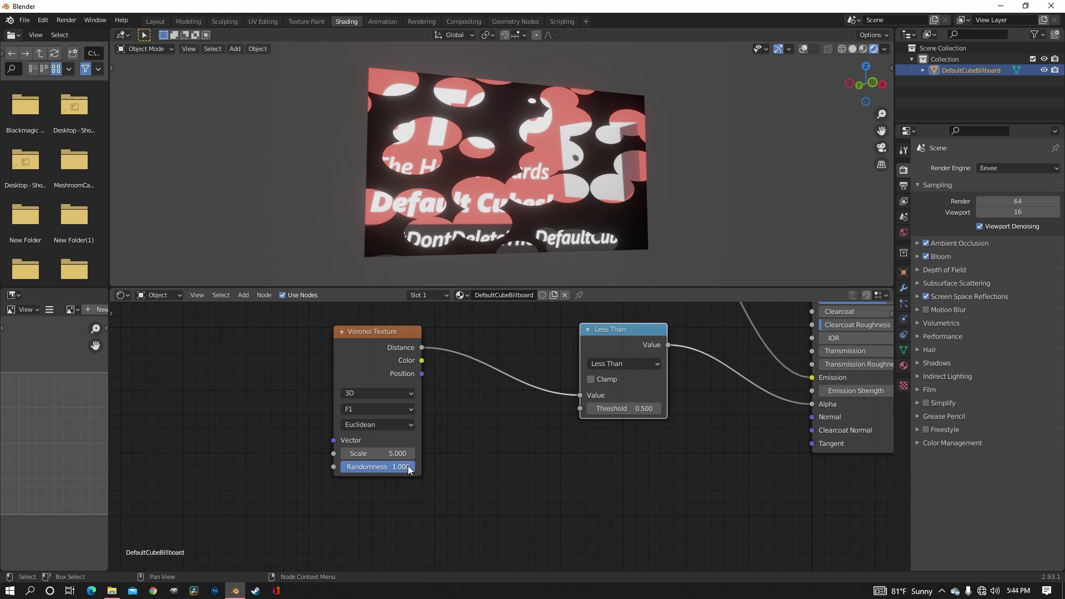
left_click_drag(408, 467, 321, 466)
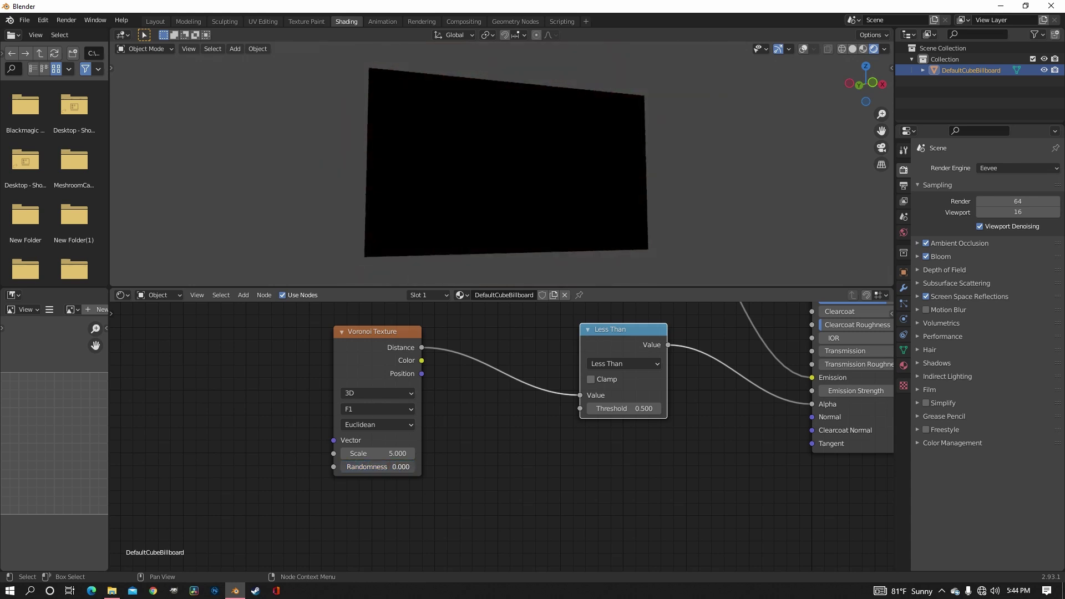
middle_click_drag(546, 416, 450, 466)
mouse_move(526, 458)
left_mouse_down()
mouse_move(582, 457)
mouse_move(516, 458)
mouse_move(560, 458)
mouse_move(538, 458)
left_mouse_up()
Step: Set the Voronoi Texture's Scale to 123 for a dense LED dot grid across the billboard
left_click_drag(281, 503, 431, 502)
scroll(504, 244, "up", 3)
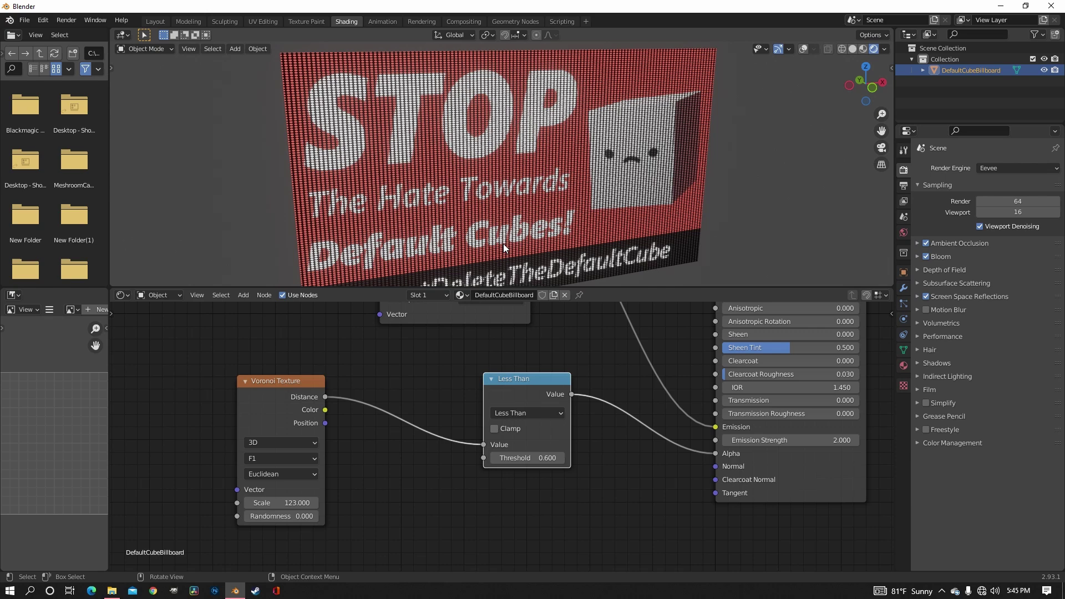
scroll(509, 246, "up", 7)
middle_click_drag(510, 246, 481, 181)
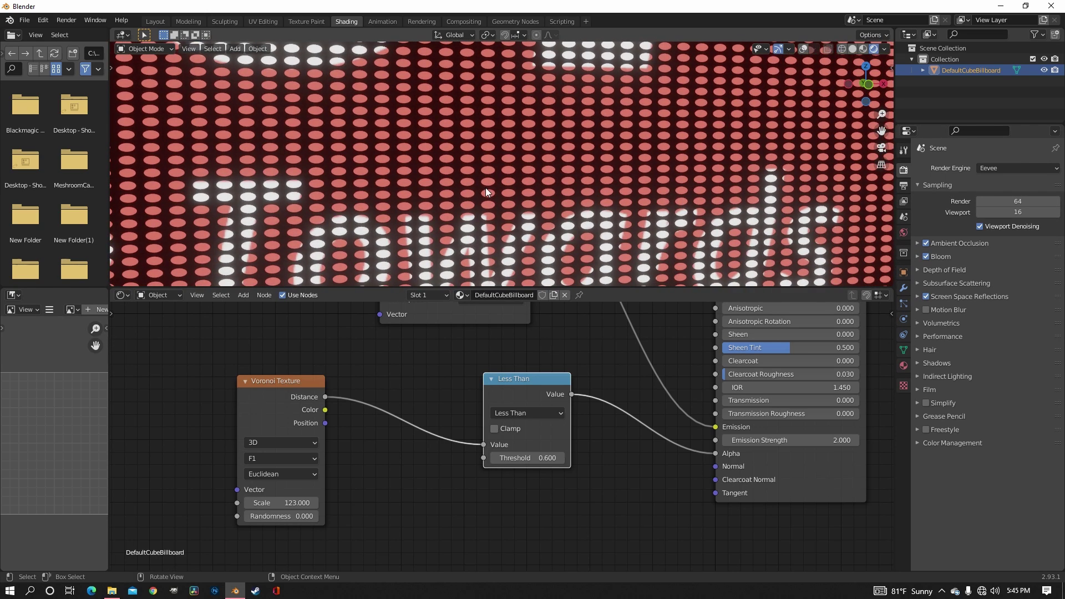
Step: Add a Texture Coordinate node to the billboard material, placed before the Voronoi Texture
scroll(370, 338, "down", 3)
left_click(391, 369)
key("shift+a")
left_click(394, 369)
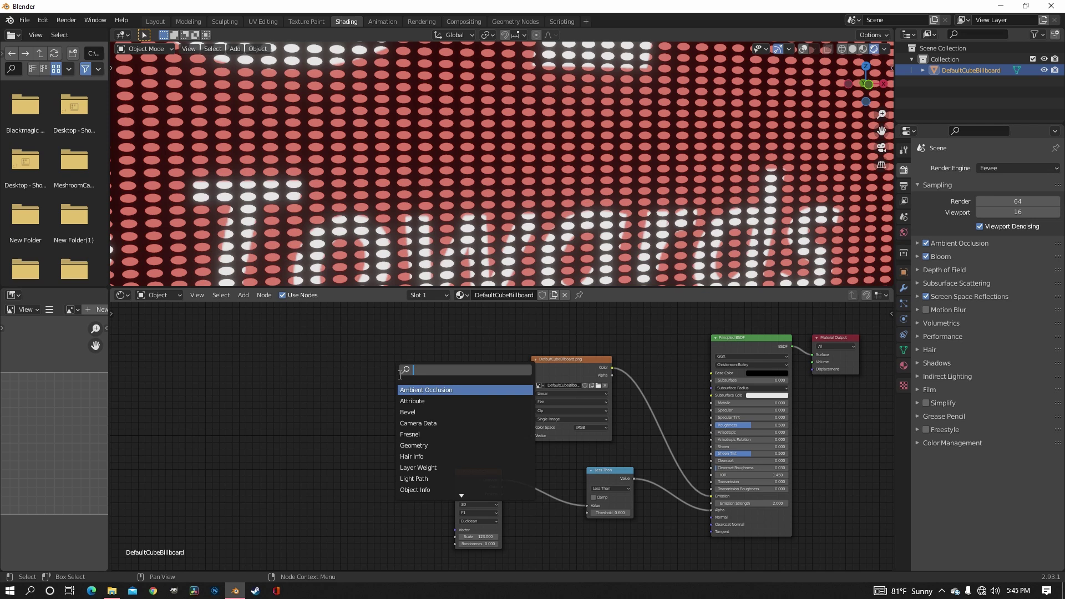
type("text")
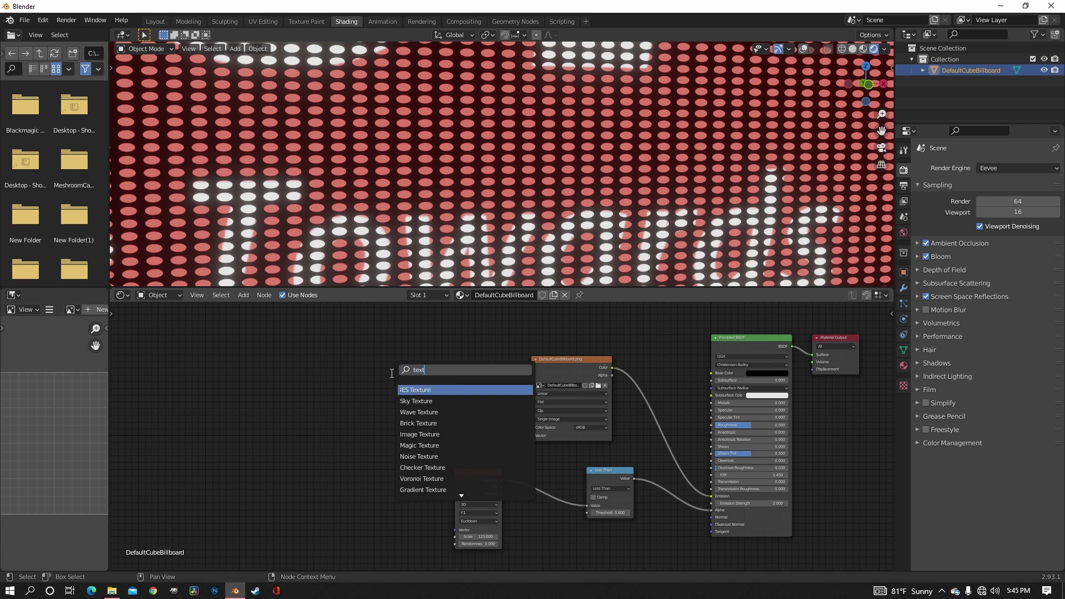
type("ure coo")
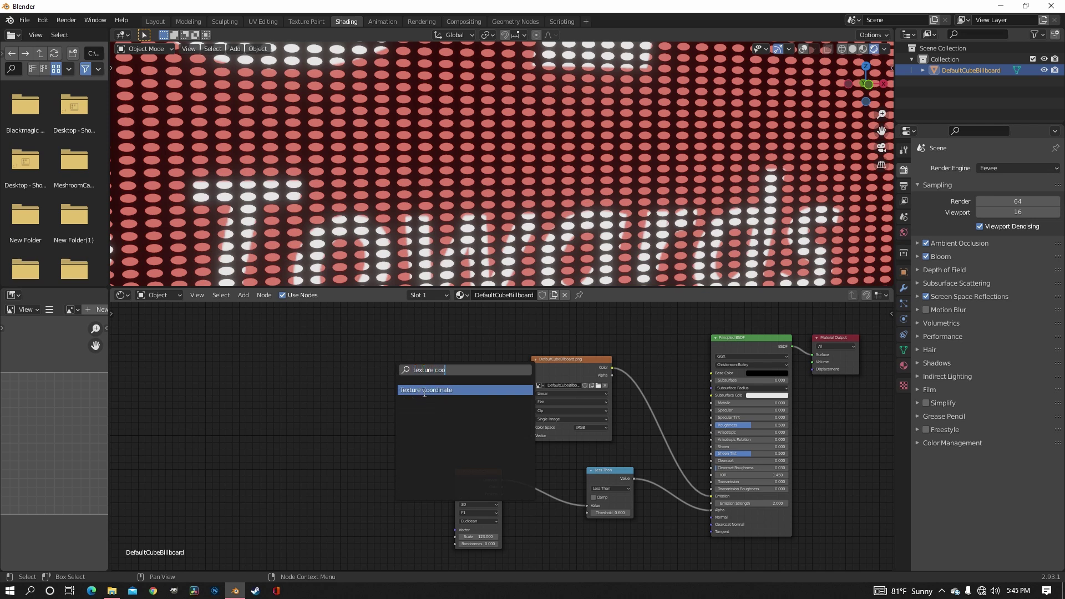
key("Return")
Step: Add a Mapping node and wire Texture Coordinate's Generated output through it into the Voronoi Texture's Vector input
key("shift+a")
type("map")
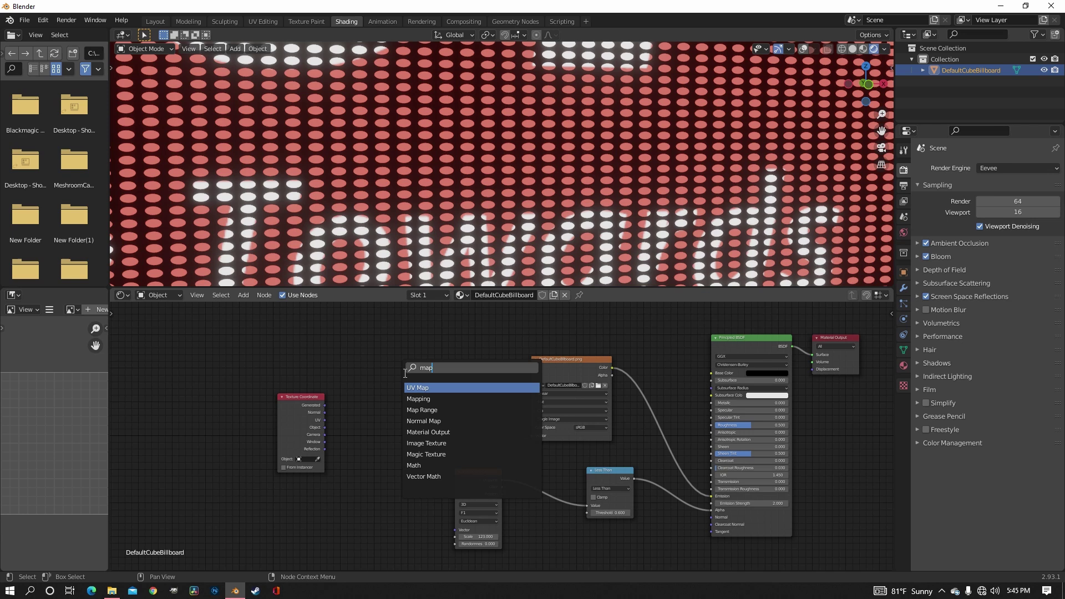
key("Down")
key("Return")
left_click(403, 434)
scroll(335, 434, "up", 2)
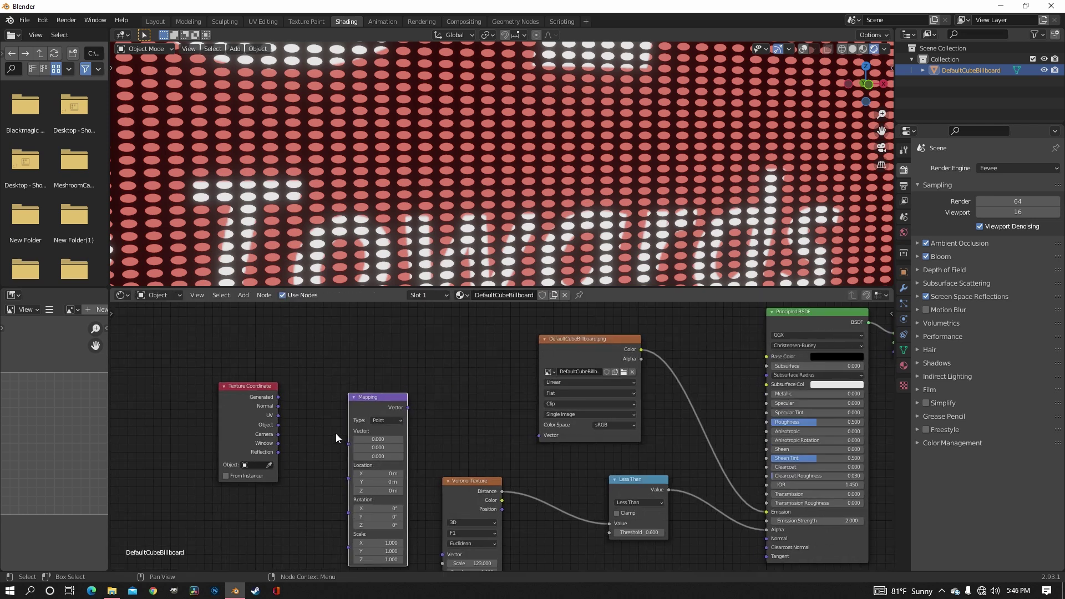
left_click_drag(317, 368, 406, 399)
left_click_drag(465, 363, 501, 510)
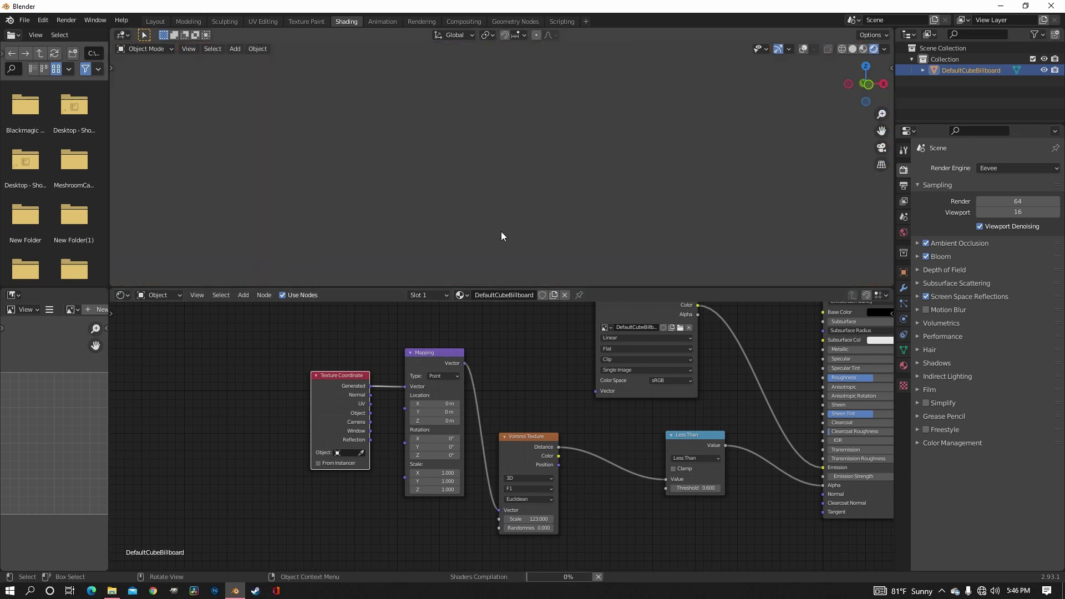
Step: Set the Mapping node's X Scale to 1.6
left_click(459, 472)
left_click(459, 472)
left_click(459, 472)
left_click(459, 472)
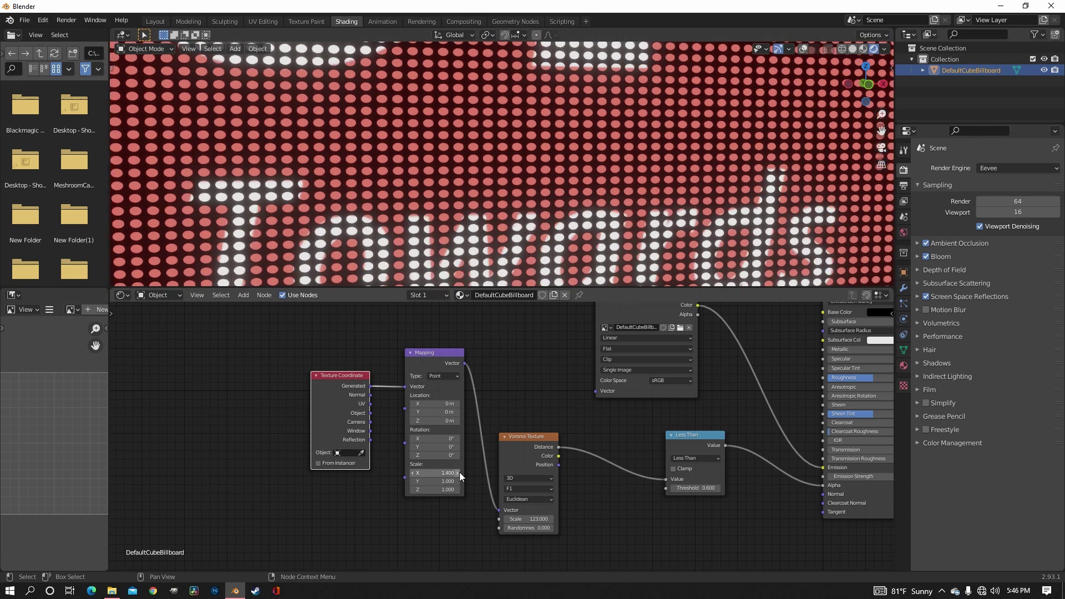
left_click(460, 472)
left_click(459, 471)
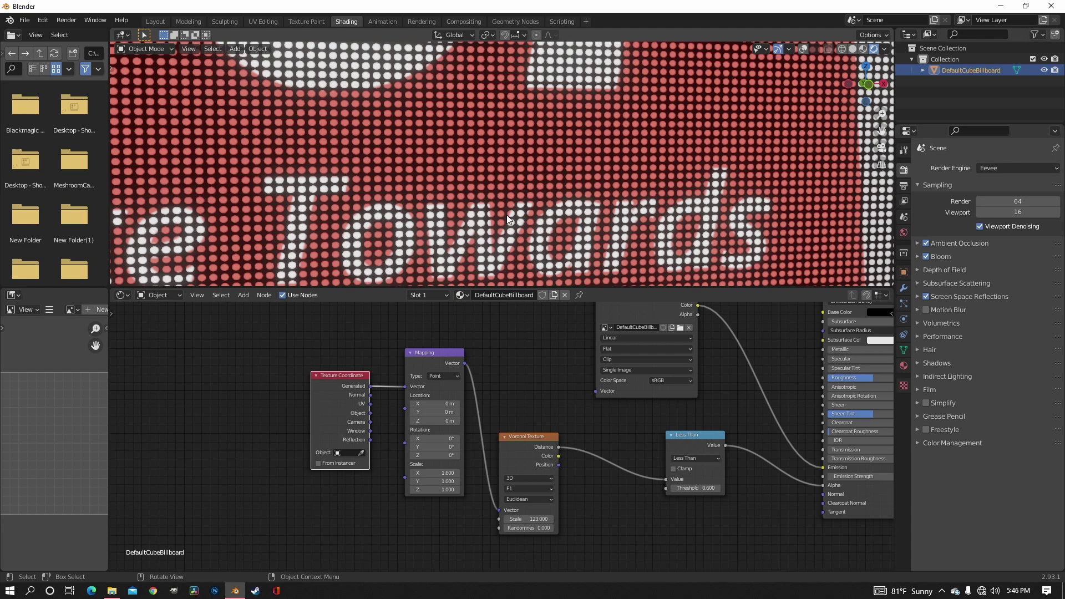
Step: Set the Voronoi Texture's Scale to 1080
scroll(507, 215, "up", 4)
scroll(507, 215, "down", 8)
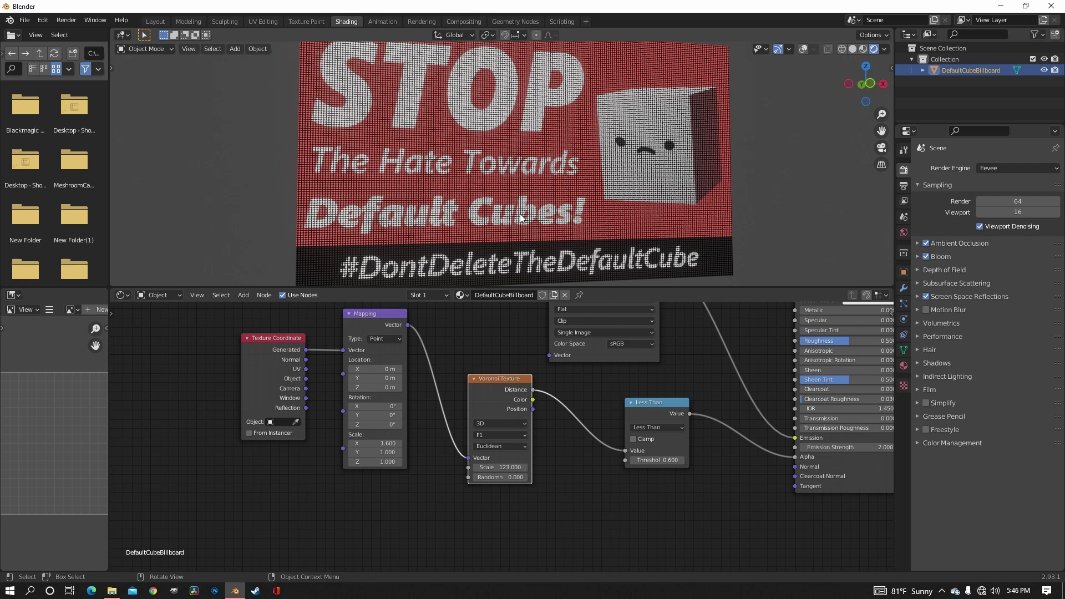
scroll(497, 488, "up", 4)
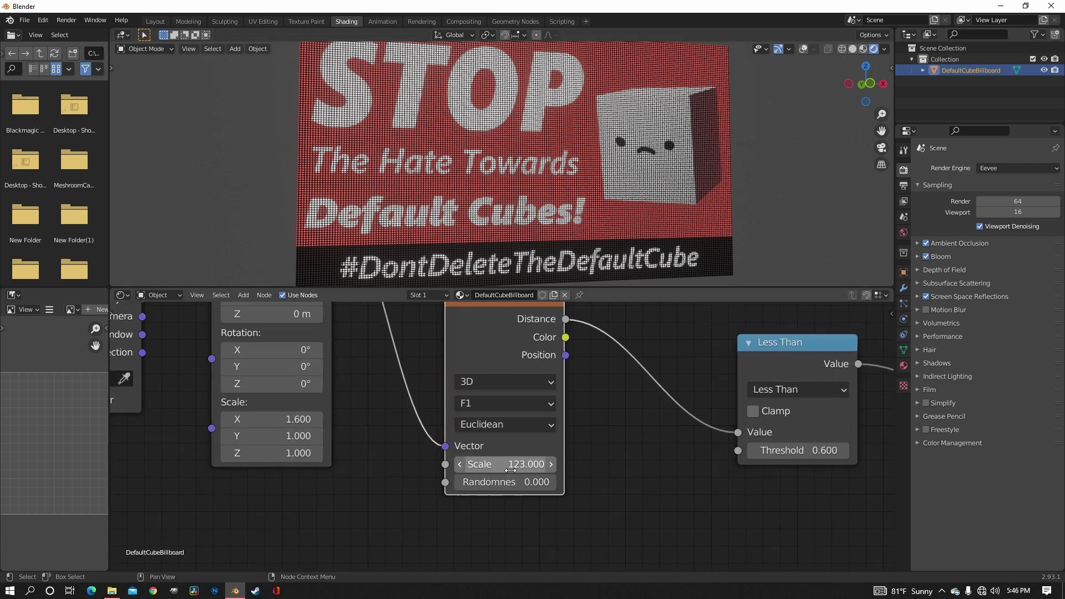
middle_click_drag(515, 492, 520, 517)
left_click_drag(525, 491, 518, 491)
left_click(522, 494)
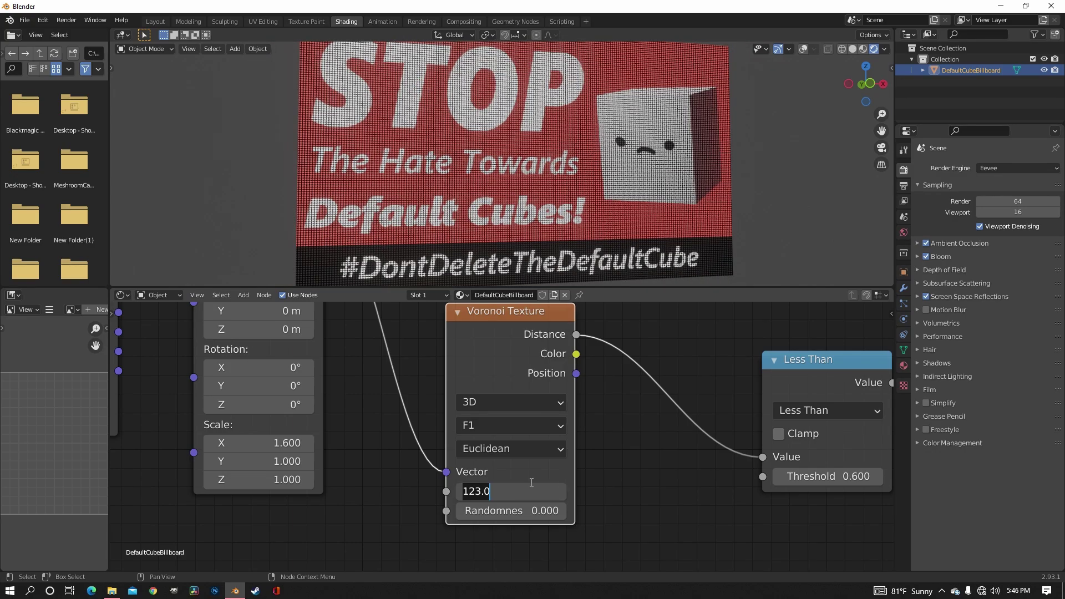
type("1080")
key("Return")
Step: Set the Less Than node's Threshold to 0.3 to shrink the LED dots, and check the billboard from another angle
scroll(498, 214, "up", 10)
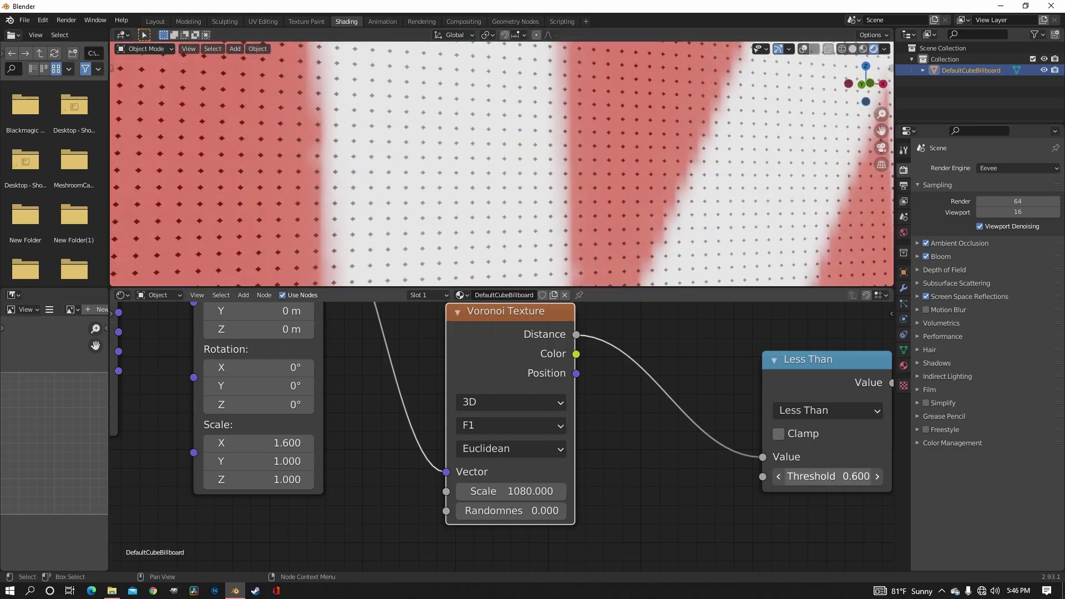
left_click_drag(827, 476, 811, 476)
scroll(571, 180, "down", 8)
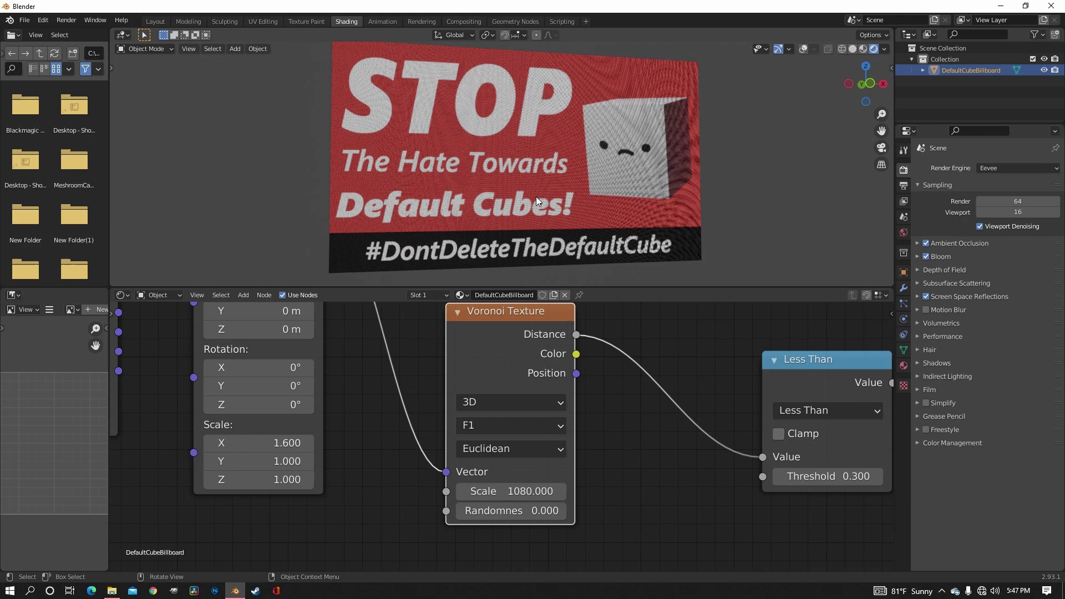
middle_click_drag(536, 196, 485, 206)
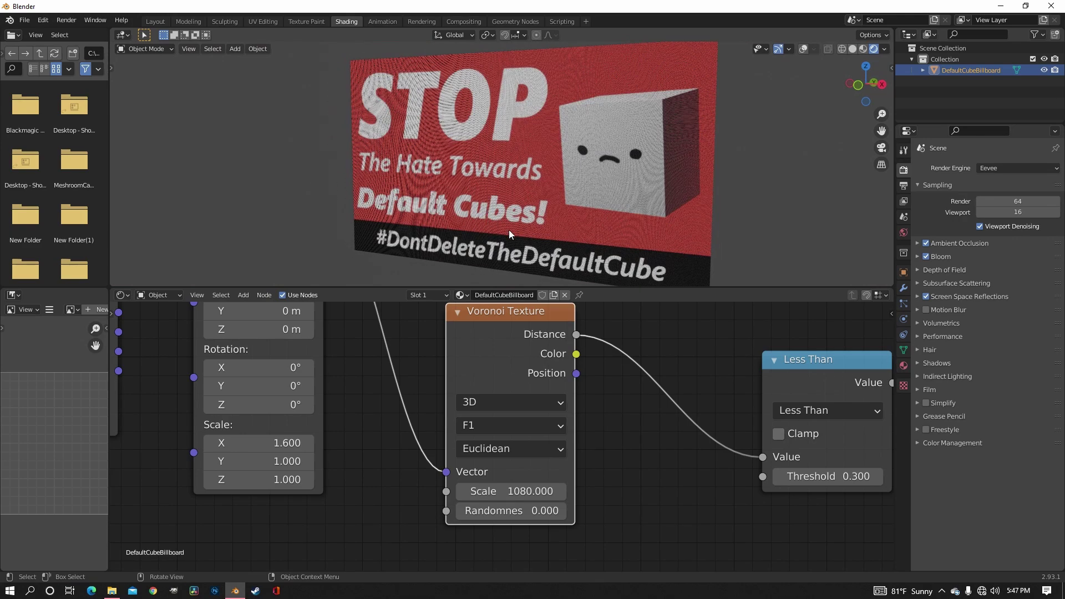
scroll(508, 230, "up", 3)
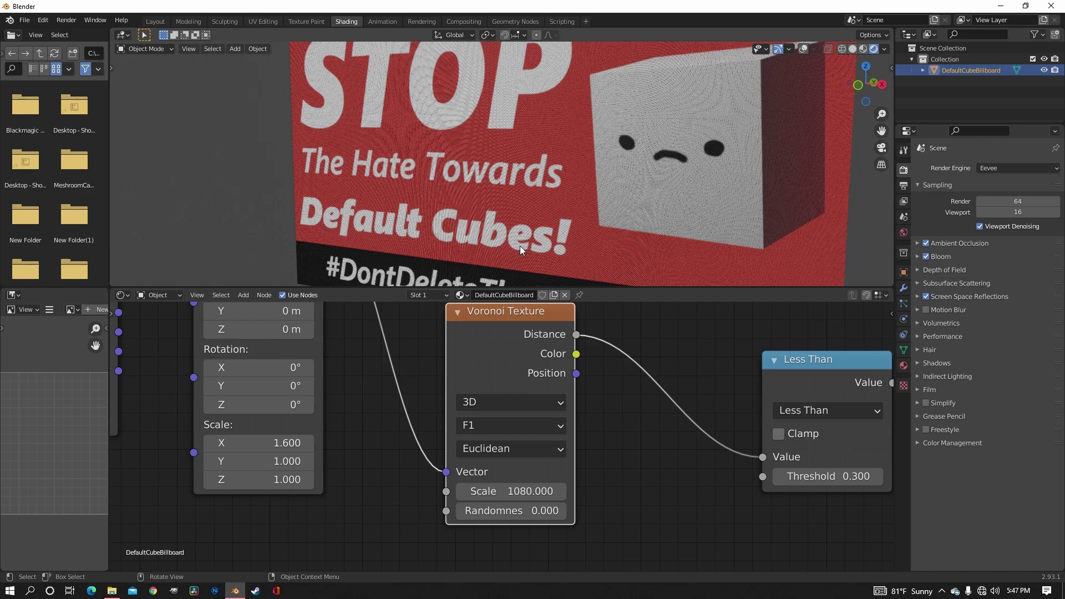
Step: Set the Voronoi Texture's Scale to 100 and inspect the dot grid on the billboard
left_click_drag(527, 491, 534, 491)
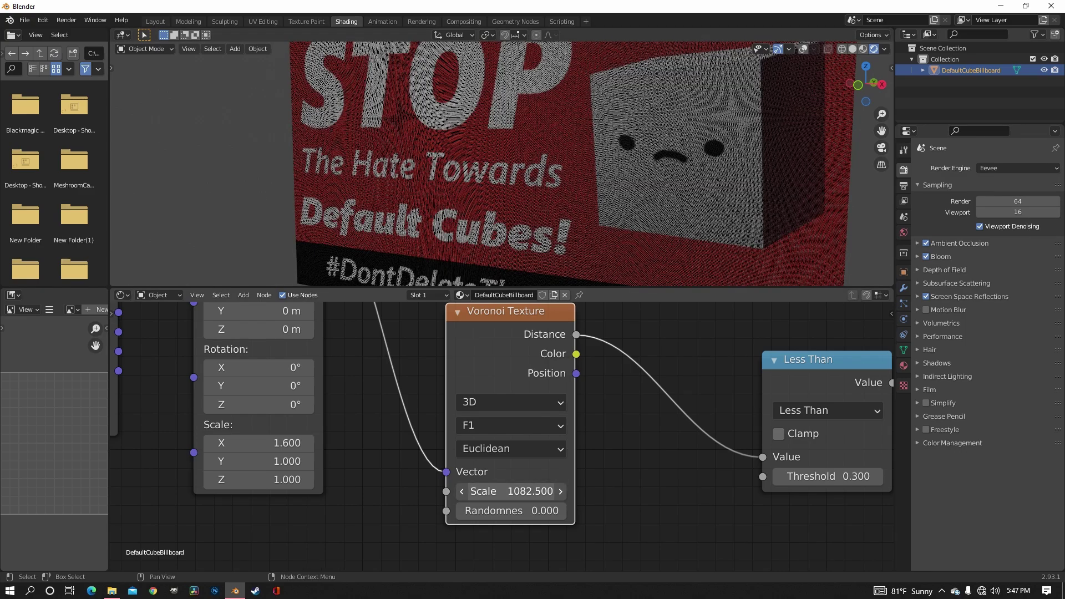
left_click(559, 493)
type("100")
key("Return")
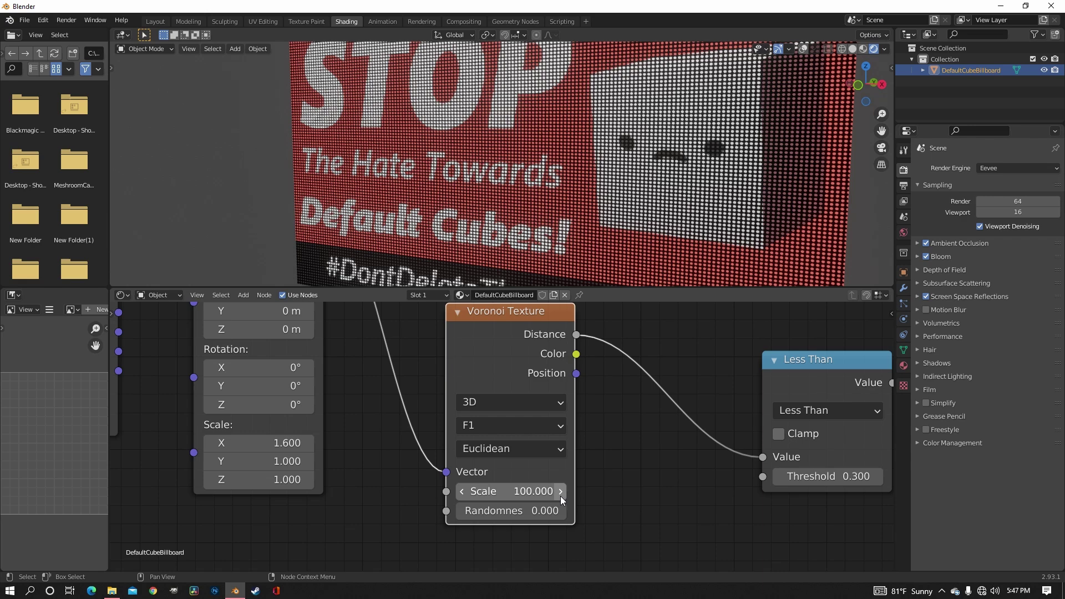
scroll(649, 167, "up", 6)
middle_click_drag(486, 217, 597, 218)
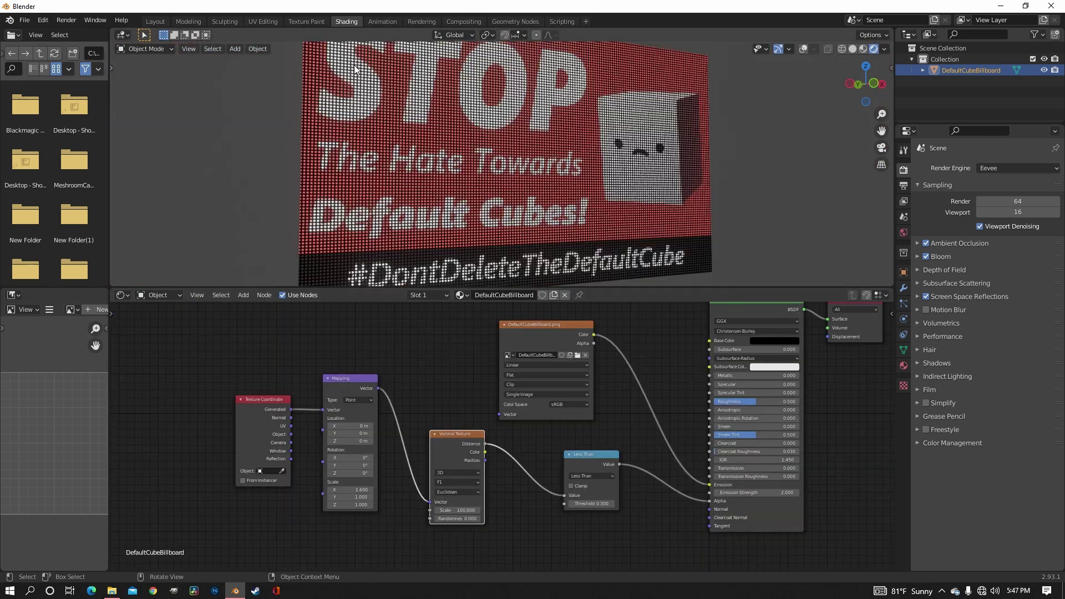
scroll(332, 115, "down", 2)
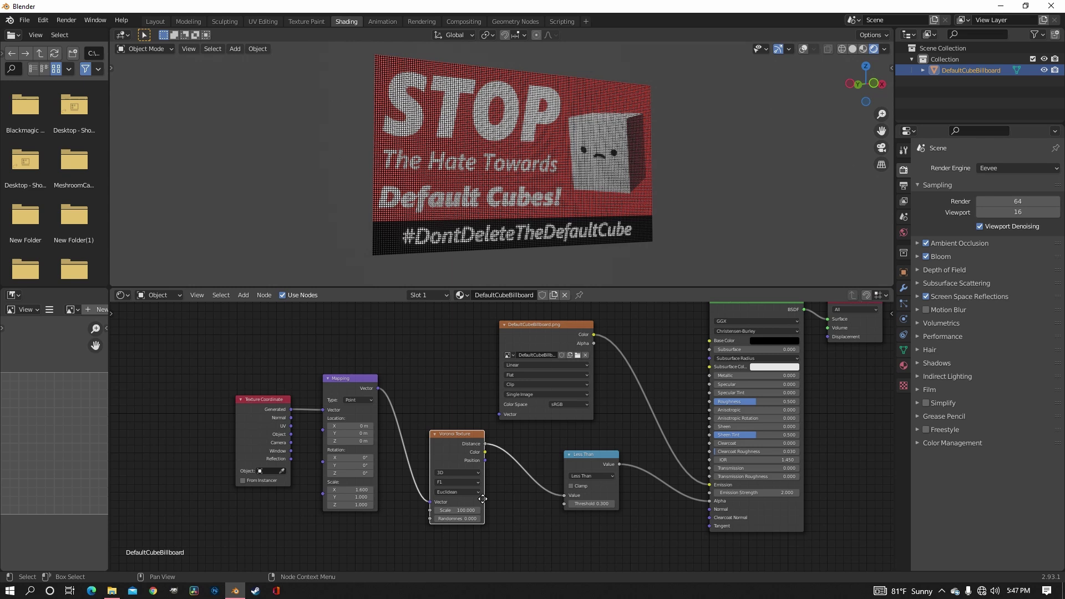
Step: Add a Brick Texture node below the Voronoi Texture
scroll(521, 410, "down", 5, "shift")
key("shift+a")
type("brick")
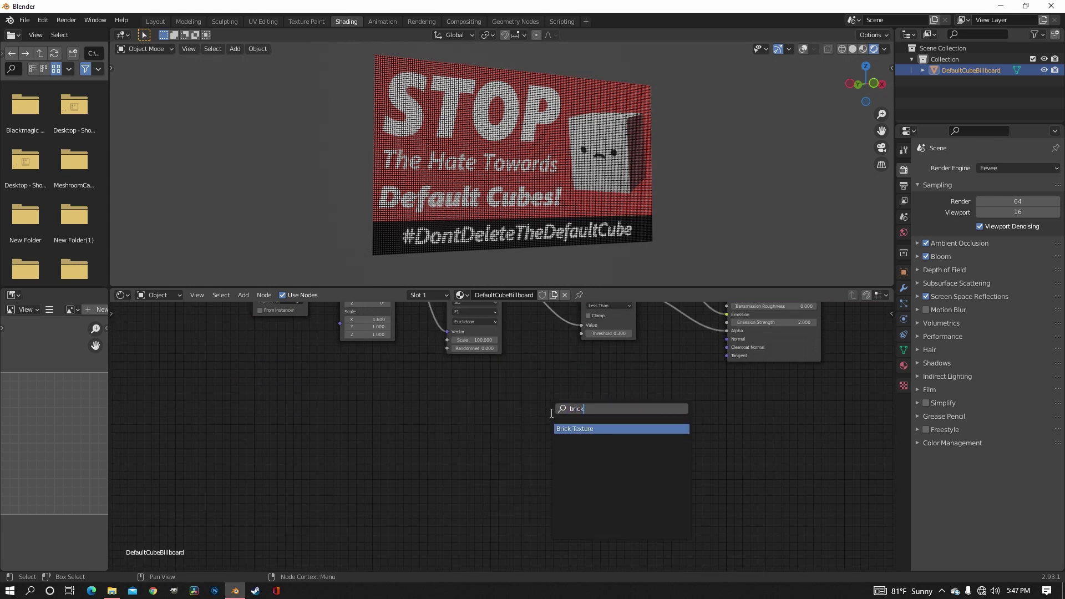
key("Return")
left_click(588, 399)
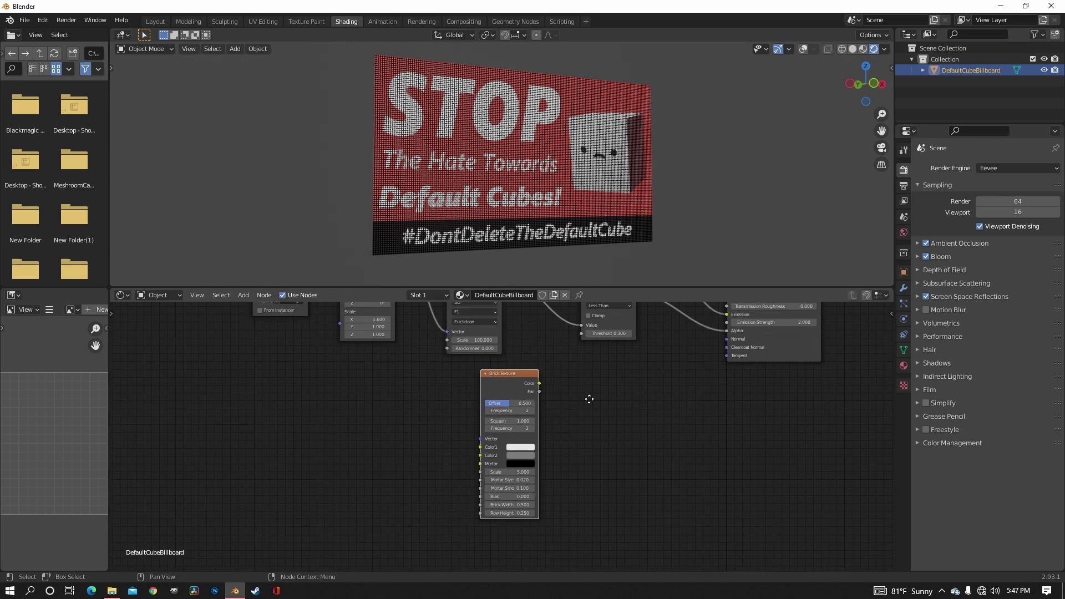
Step: Try connecting the Brick Texture's Fac output directly to the Principled BSDF's Alpha, and revert to the Less Than connection
middle_click_drag(588, 399, 512, 479)
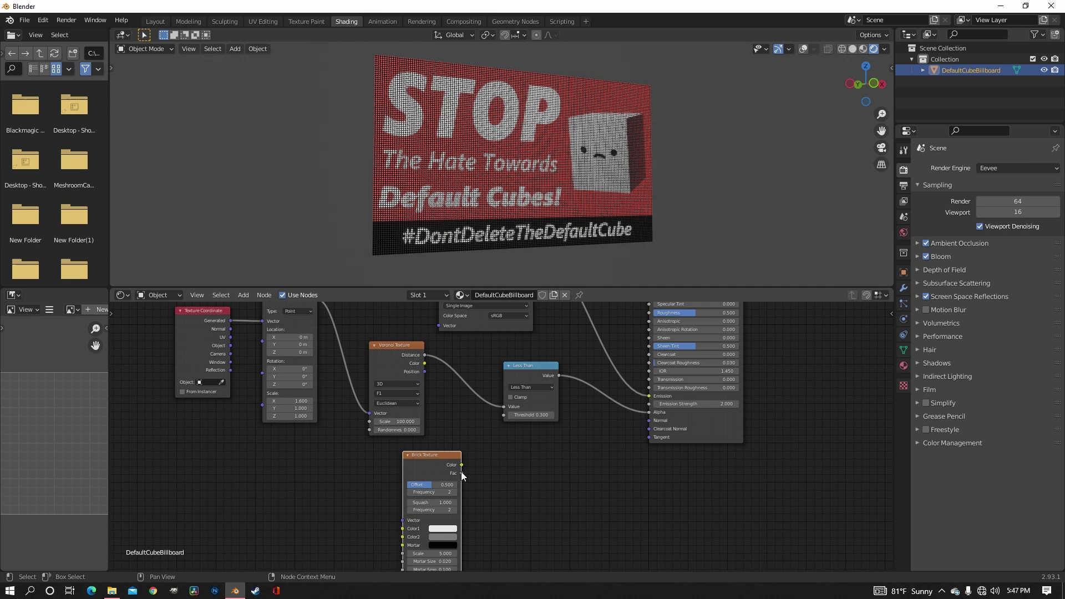
left_click_drag(461, 473, 650, 411)
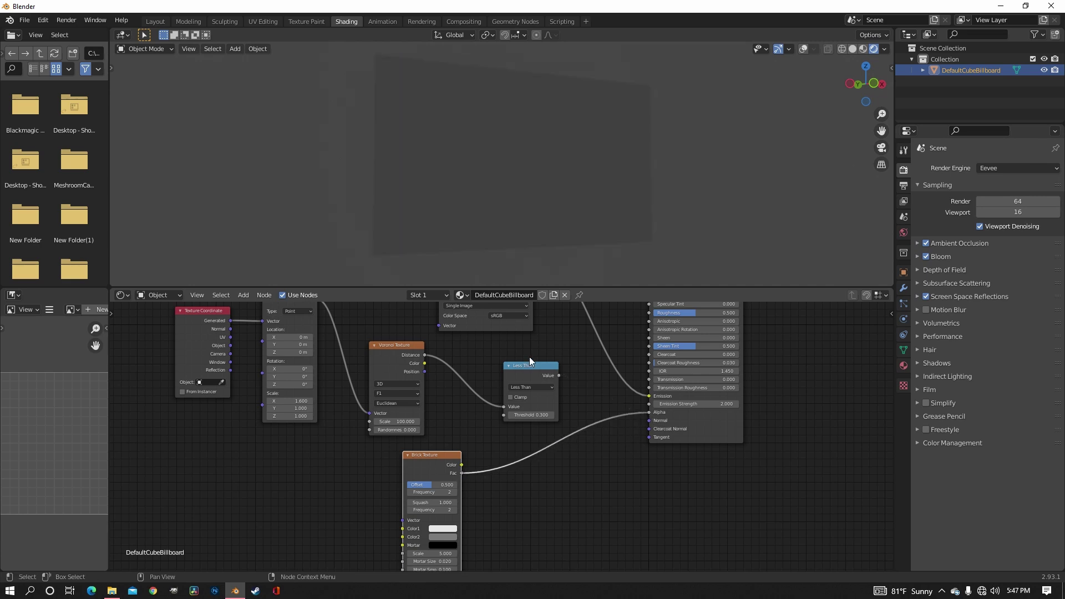
left_click_drag(618, 414, 585, 455)
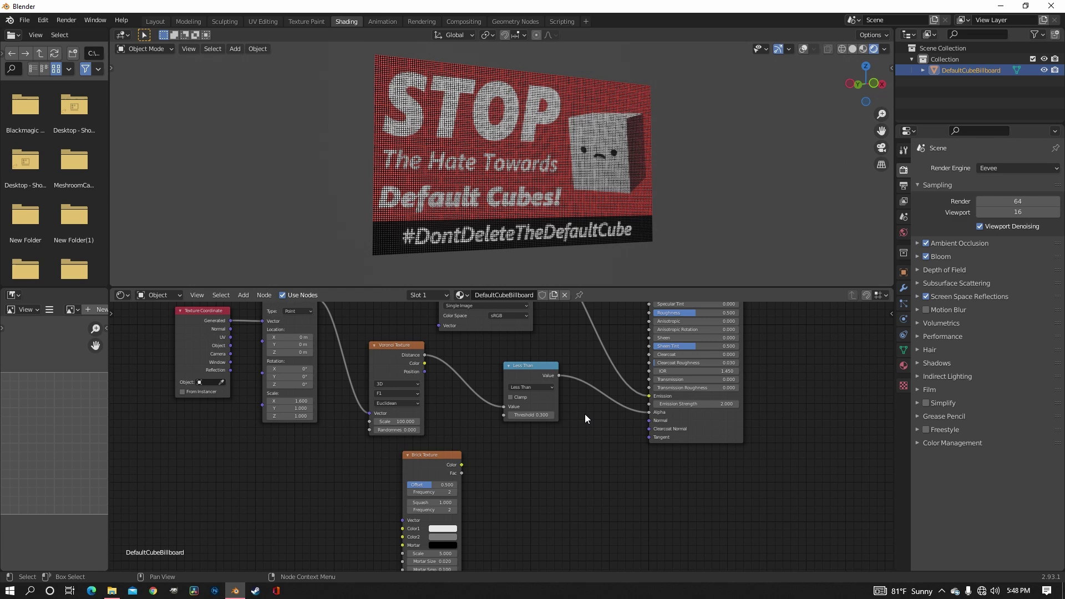
Step: Insert a copy of the Less Than node before Alpha, set to Multiply, with the Brick Texture's Color as its second Value
left_click(533, 368)
key("shift+d")
left_click(610, 379)
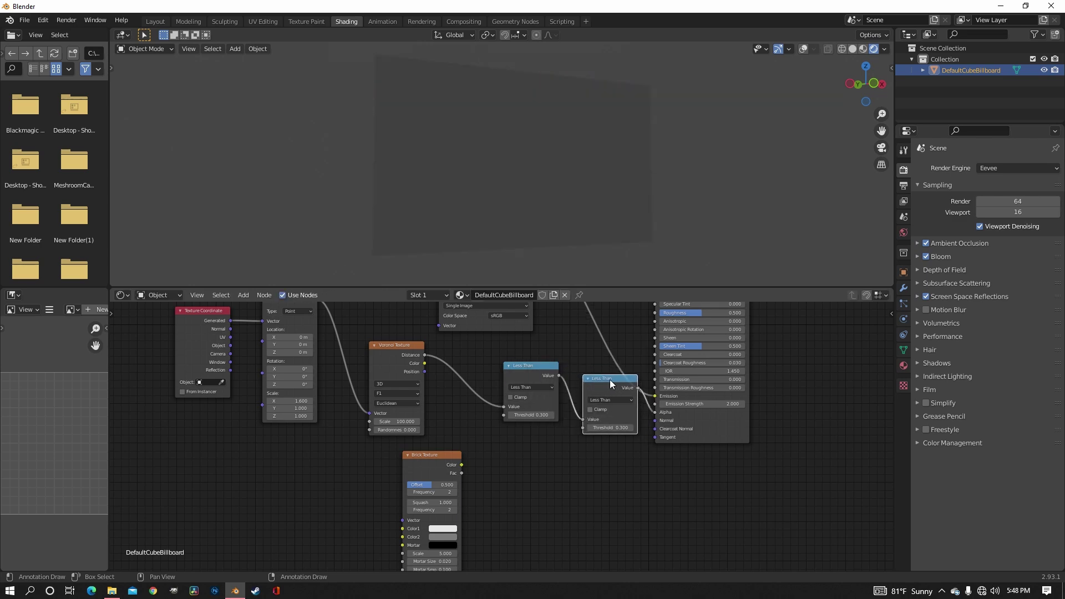
left_click(618, 399)
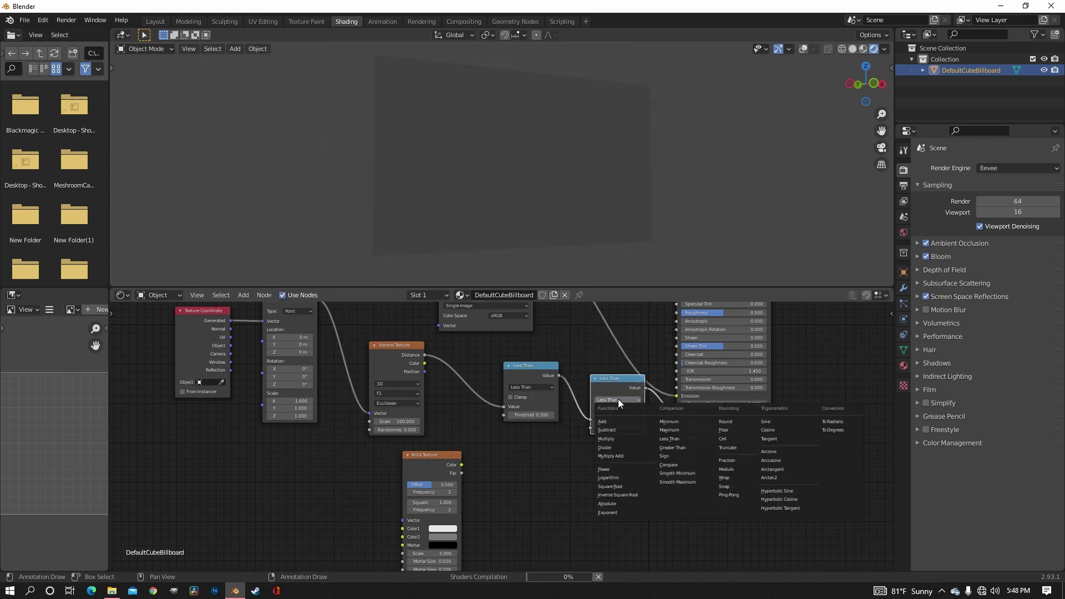
left_click(621, 440)
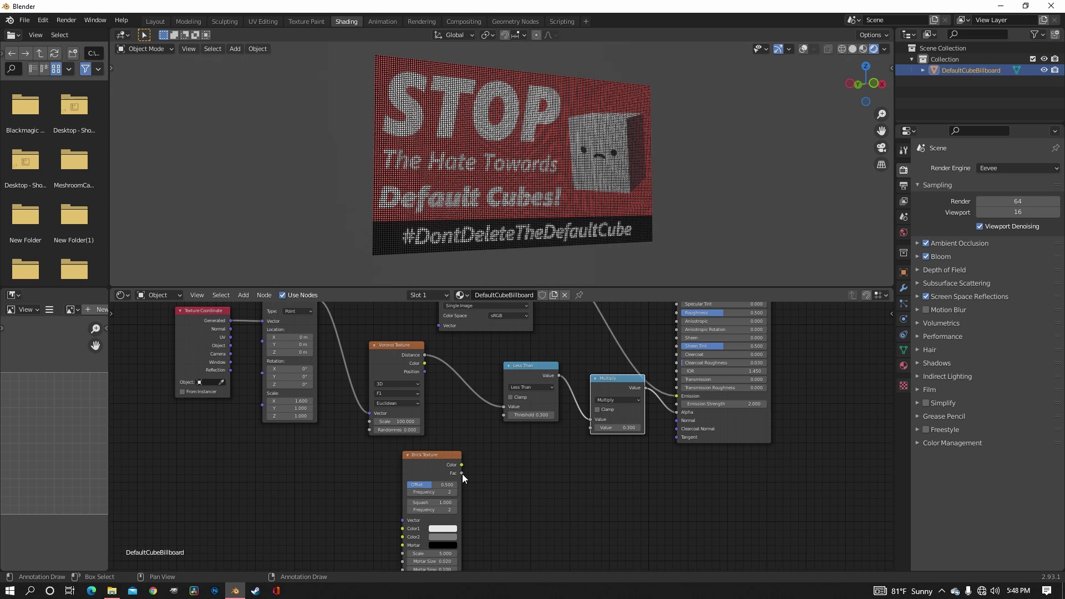
left_click_drag(462, 465, 592, 428)
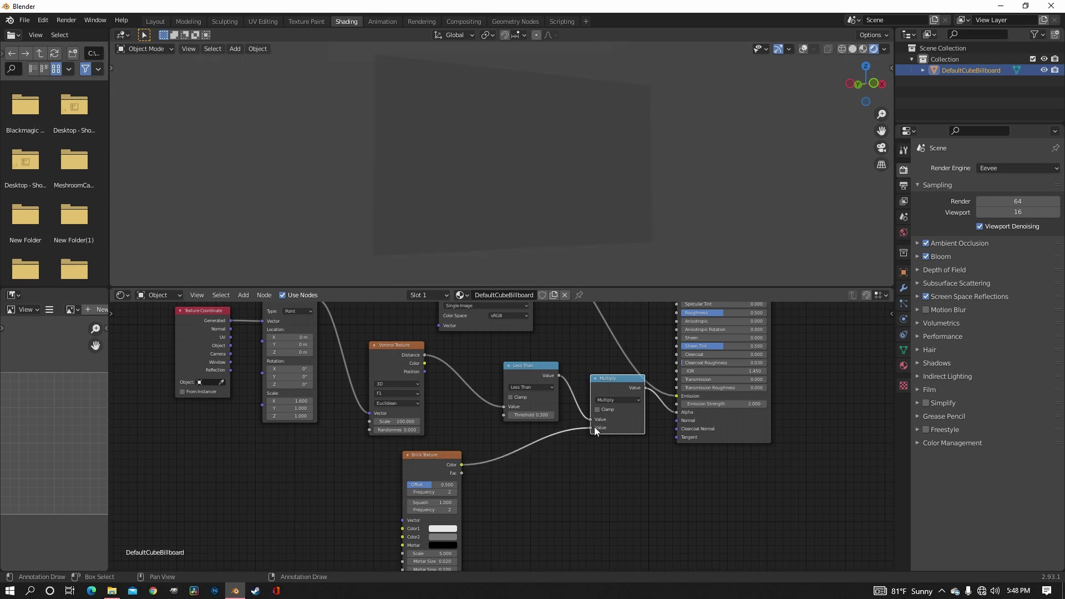
Step: Set the Brick Texture's Color1 and Color2 to pure white, with a Value of 1
middle_click_drag(409, 538, 494, 438)
scroll(493, 438, "up", 5)
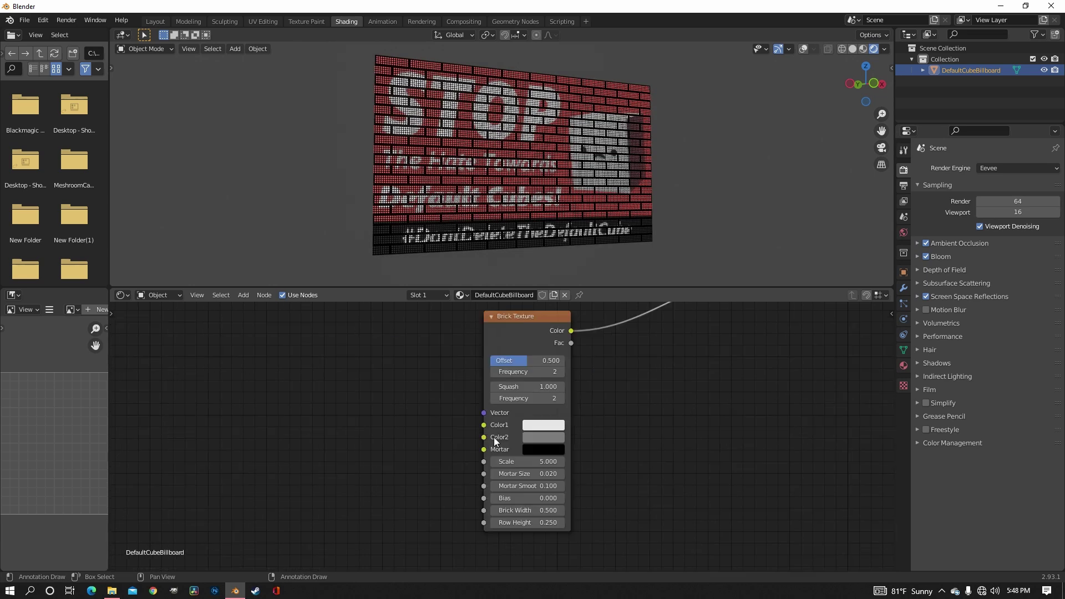
left_click(540, 437)
left_click_drag(623, 288, 623, 259)
left_click(544, 438)
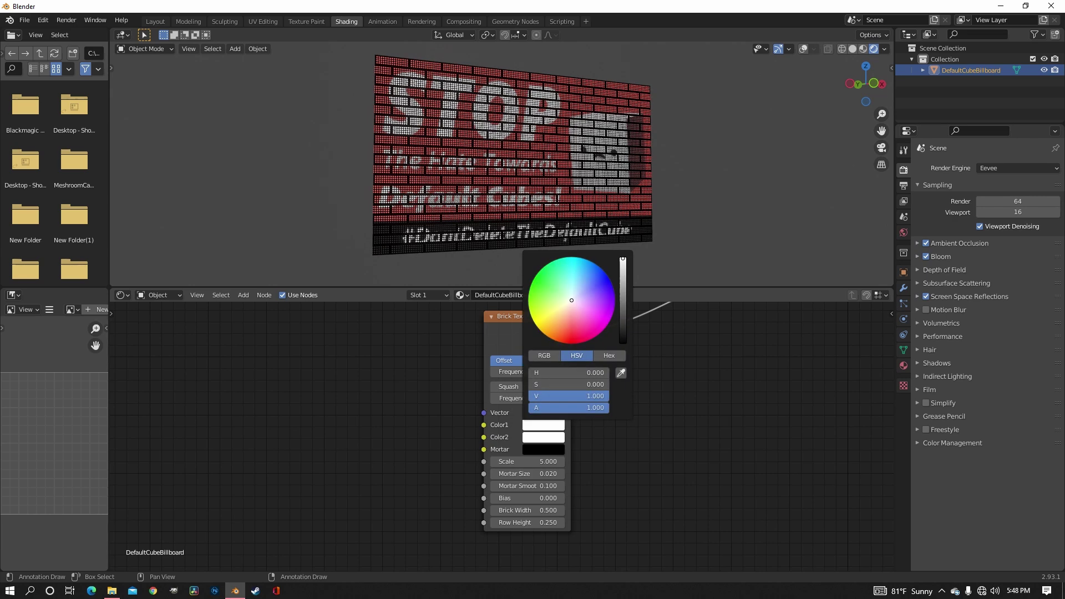
Step: Lower the Brick Texture's Offset so the brick columns line up, and set its Row Height to 0.5
scroll(578, 235, "up", 5)
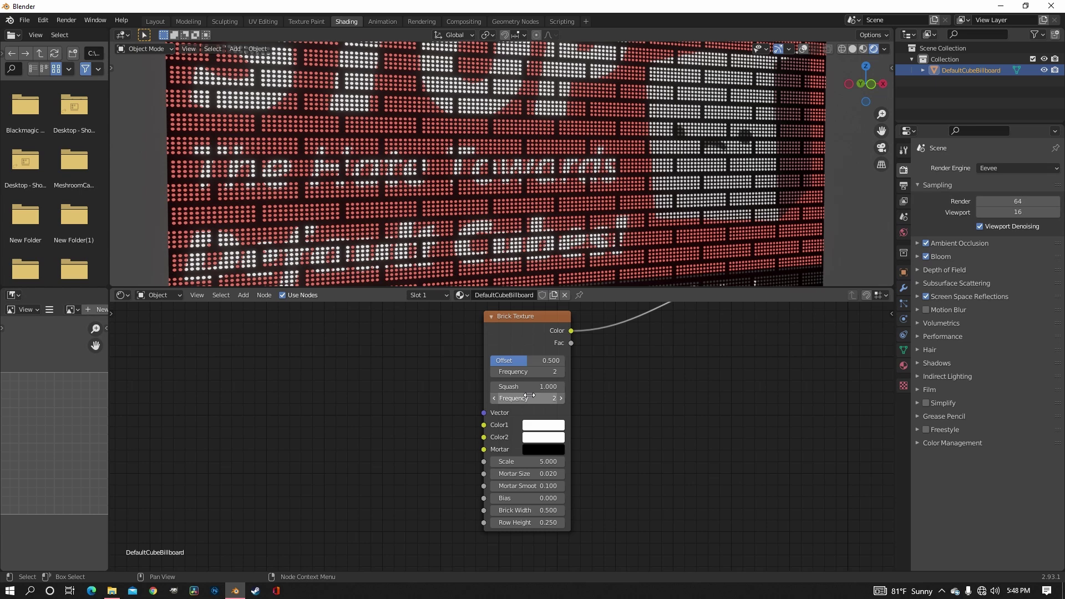
left_click_drag(541, 360, 515, 360)
scroll(582, 124, "up", 2)
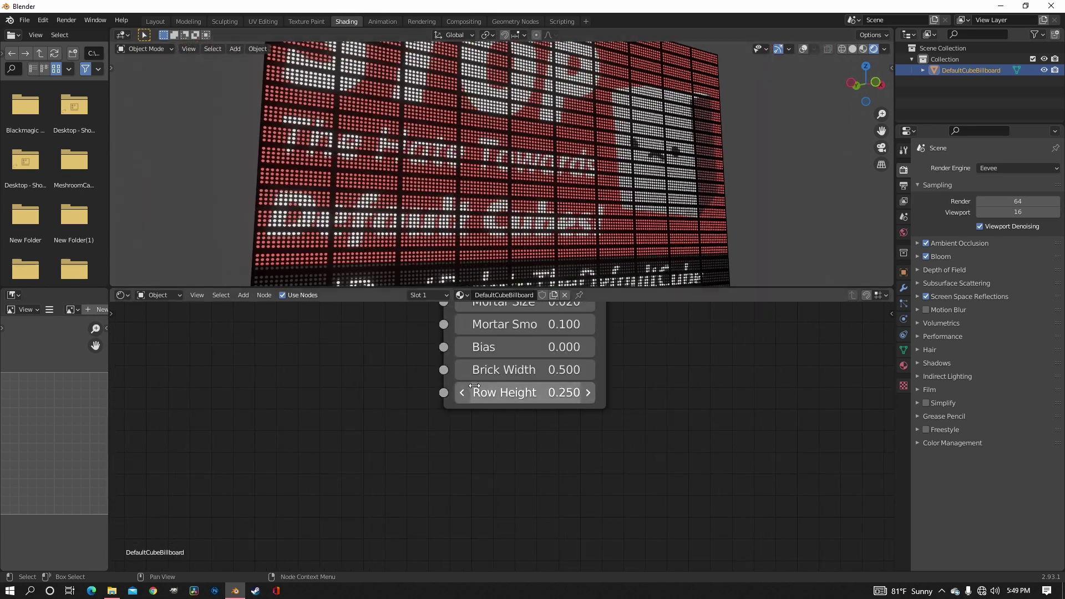
middle_click_drag(513, 373, 513, 406)
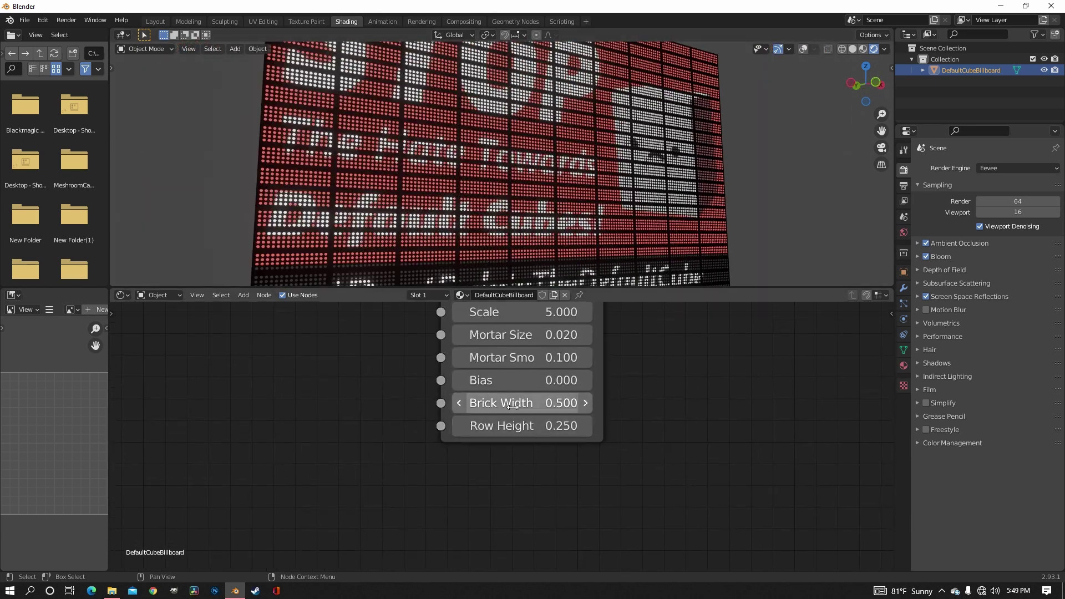
left_click(537, 429)
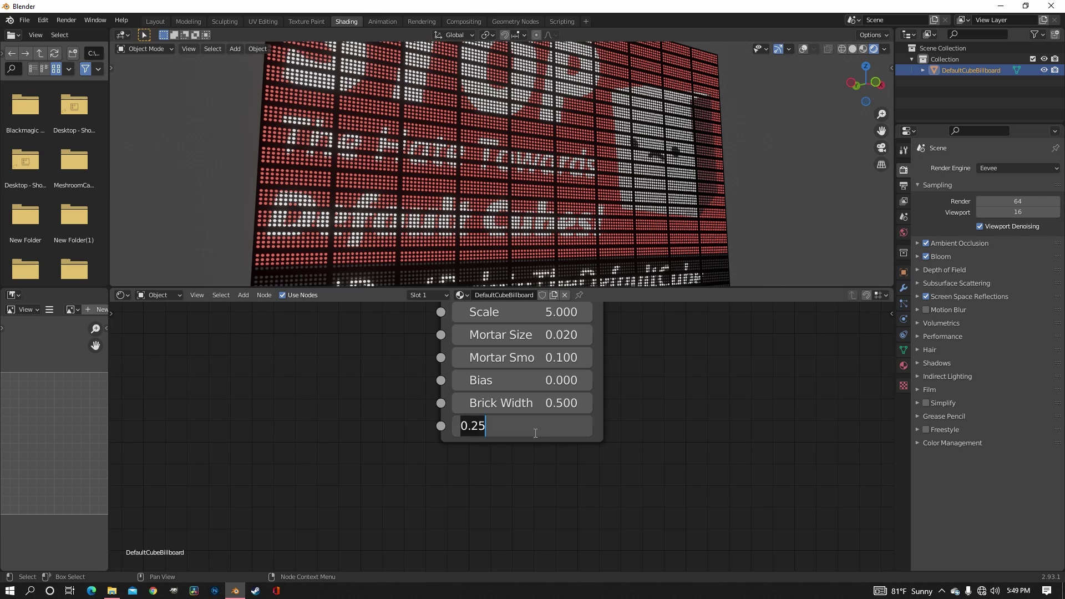
key("Return")
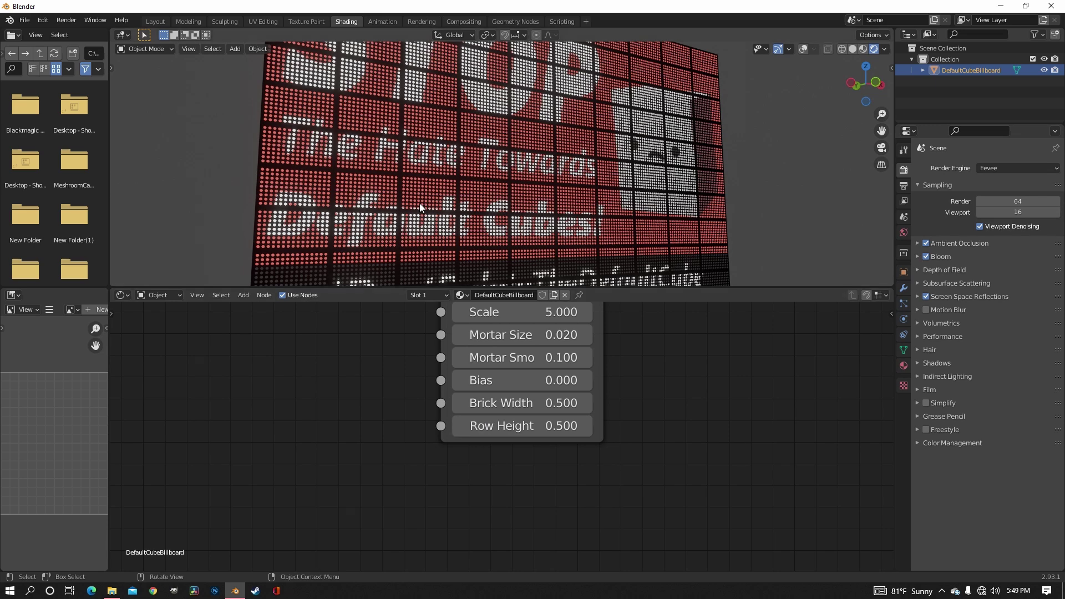
Step: Connect the Mapping node's Vector output to the Brick Texture's Vector input
middle_click_drag(419, 203, 495, 207)
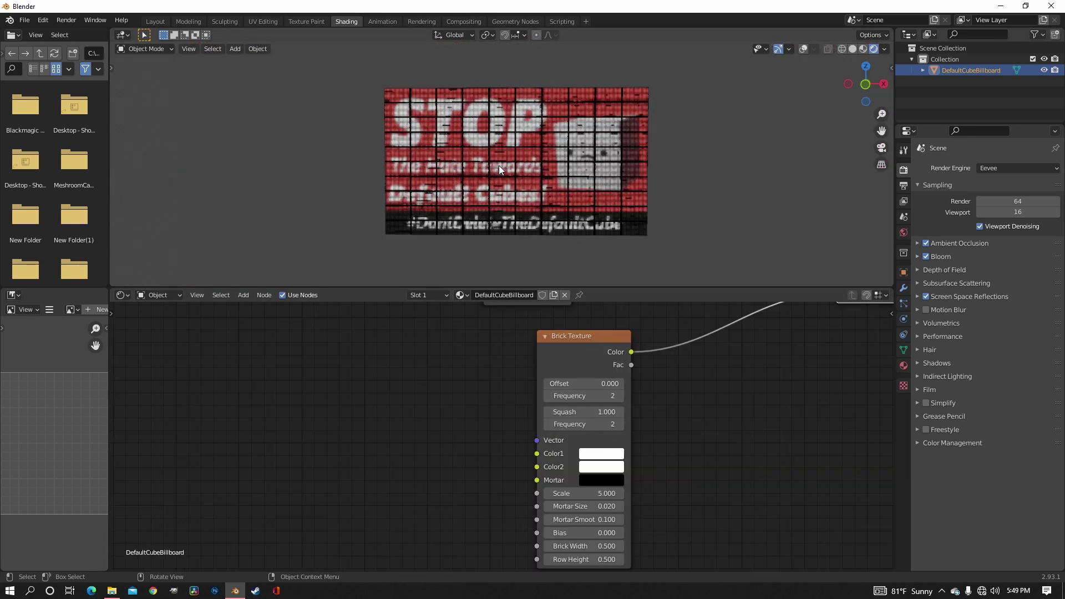
scroll(498, 165, "up", 3)
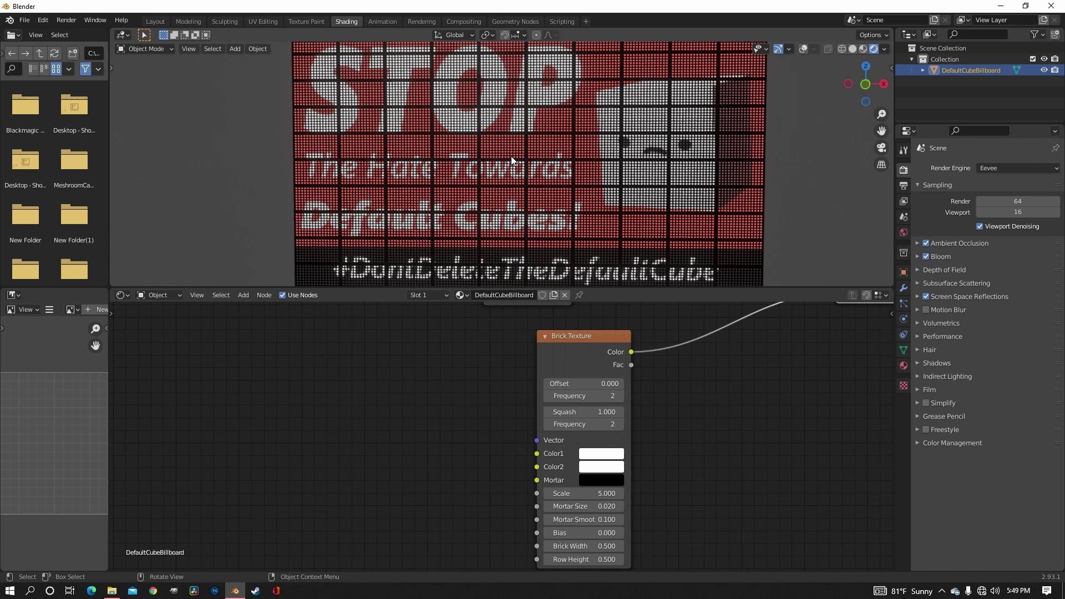
middle_click_drag(492, 418, 580, 490)
scroll(527, 405, "down", 6)
middle_click_drag(505, 389, 506, 441)
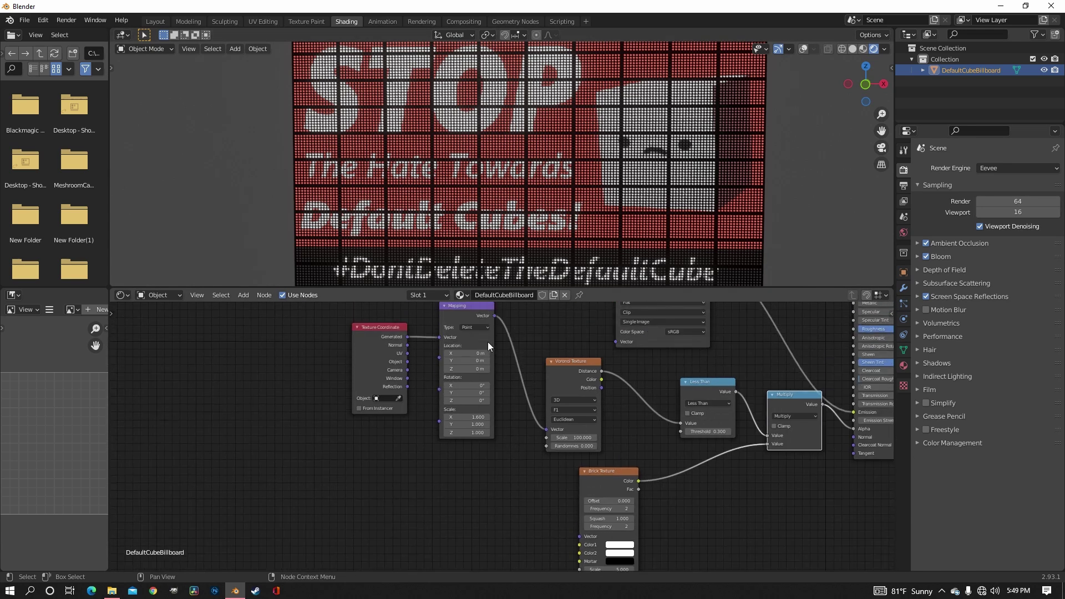
left_click_drag(455, 311, 580, 542)
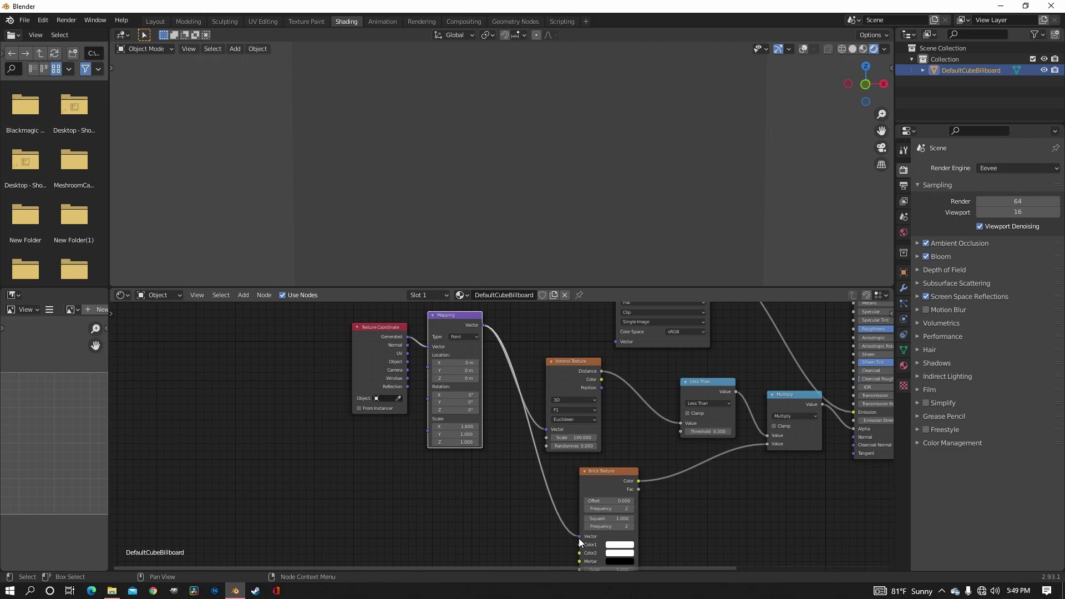
scroll(577, 190, "up", 5)
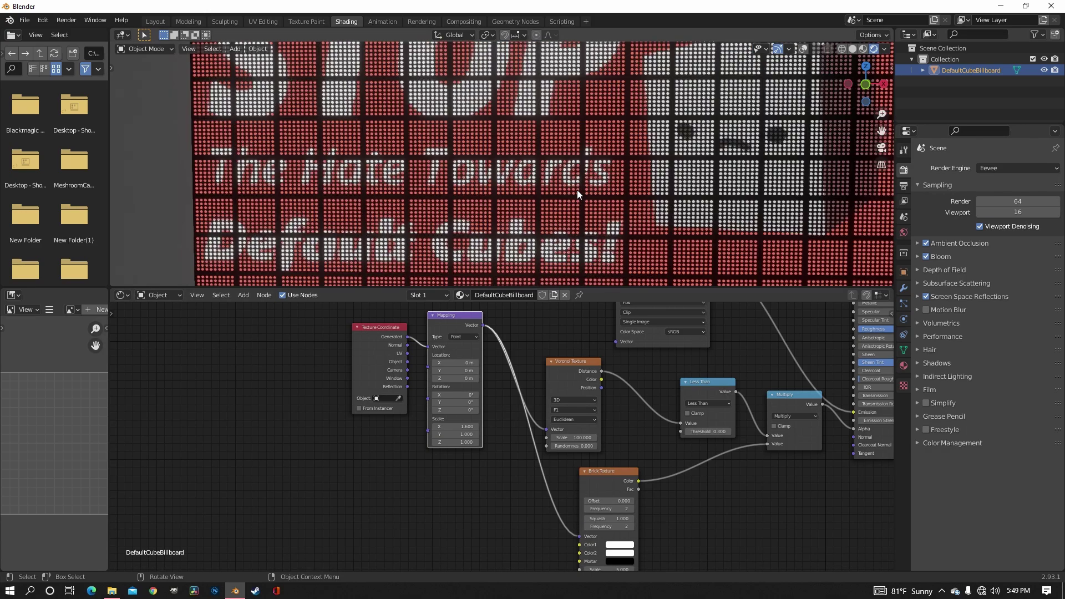
Step: Lower the Brick Texture's Scale to 1.9 for larger billboard panels
scroll(577, 190, "down", 5)
middle_click_drag(569, 398, 482, 269)
scroll(528, 439, "up", 8)
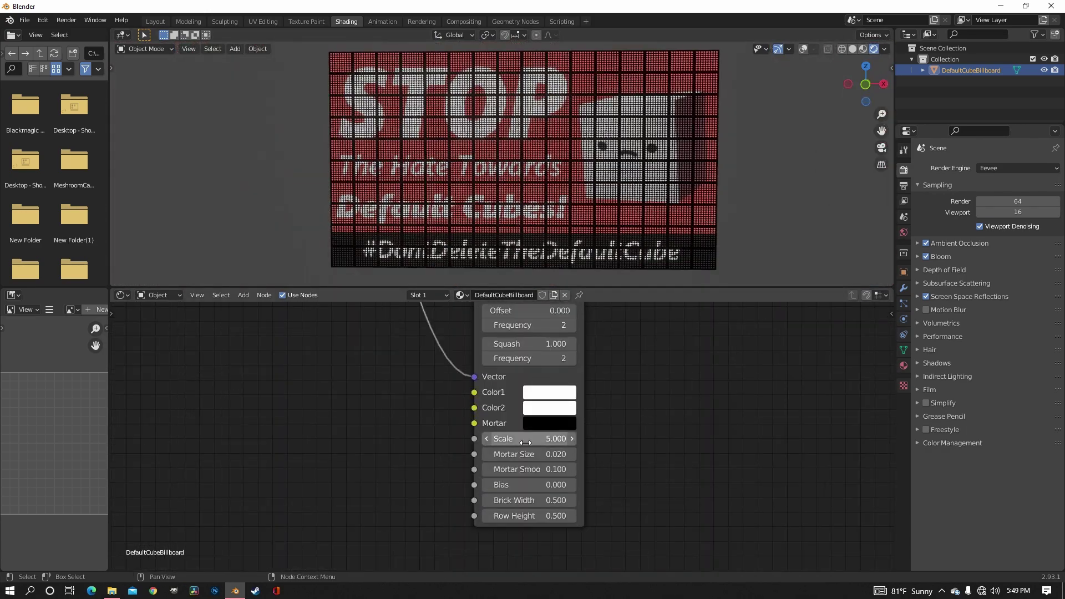
left_click_drag(540, 439, 472, 438)
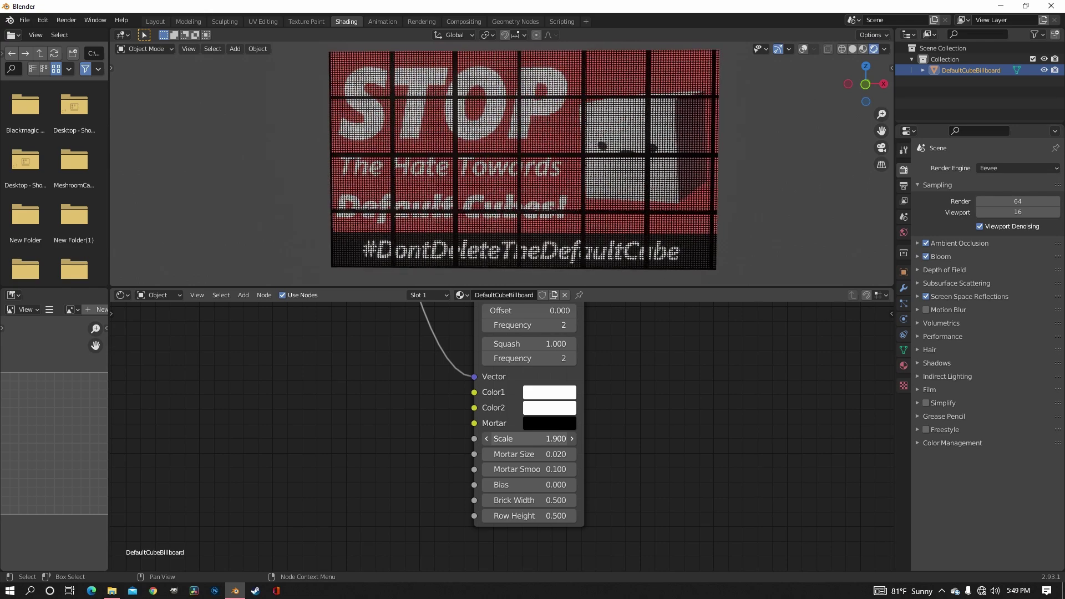
scroll(418, 180, "up", 5)
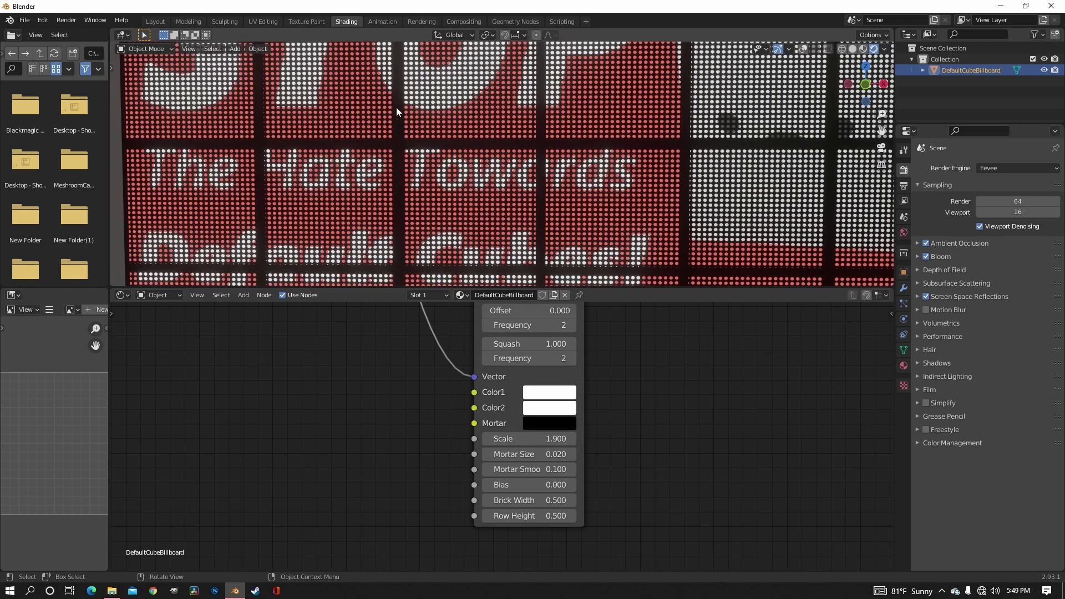
scroll(604, 146, "down", 5)
scroll(571, 391, "up", 1)
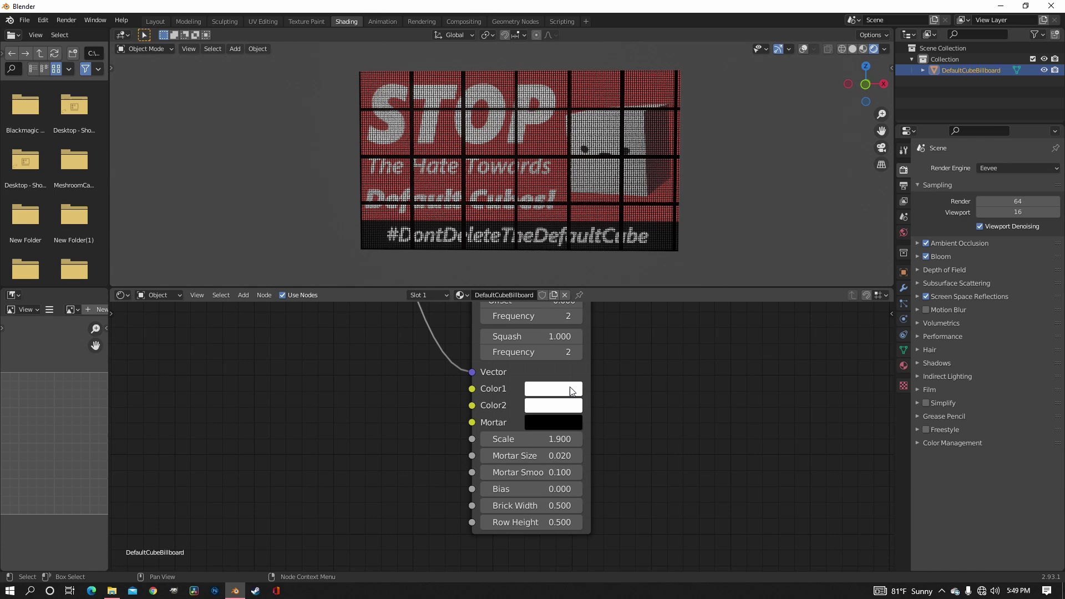
Step: Set the Brick Texture's Mortar Size to 0.003 to thin the panel seams
middle_click_drag(617, 463, 611, 428)
left_click_drag(559, 423, 513, 424)
left_click(562, 425)
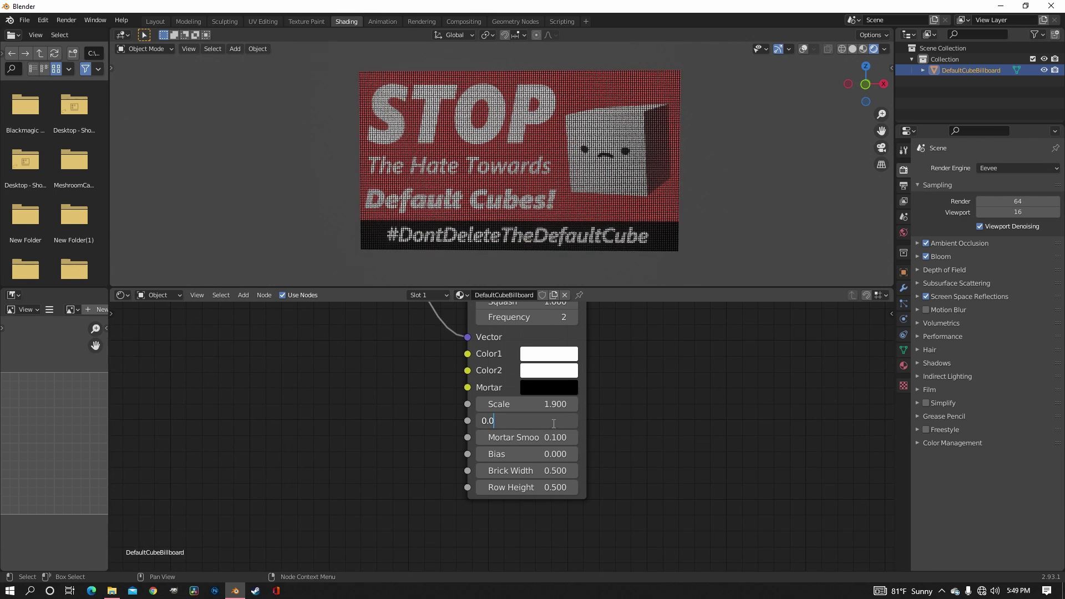
type("03")
key("Return")
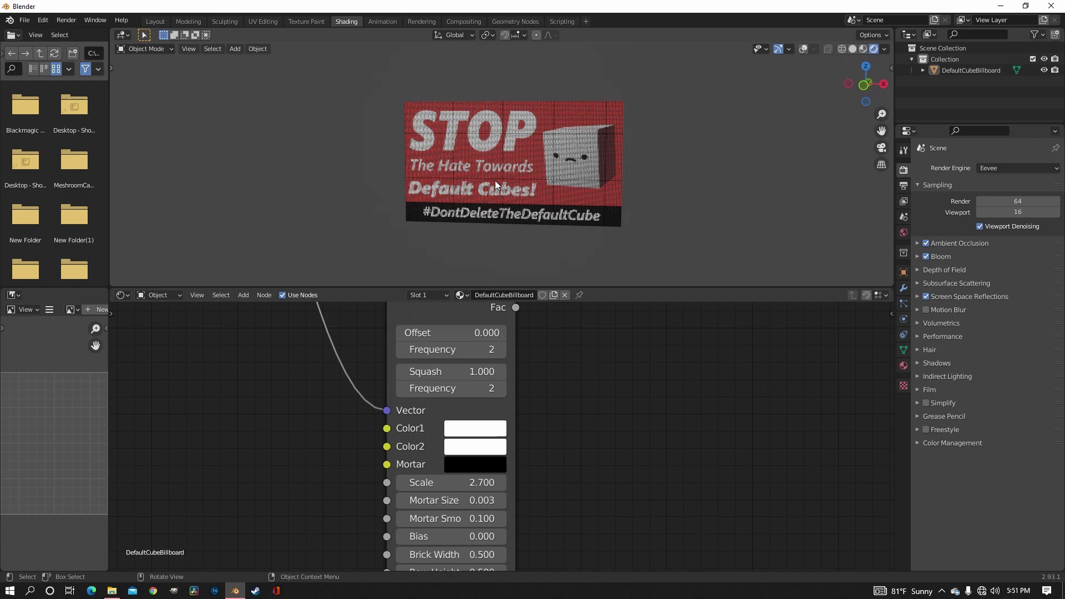
middle_click_drag(495, 180, 530, 174, "alt")
scroll(540, 173, "up", 6)
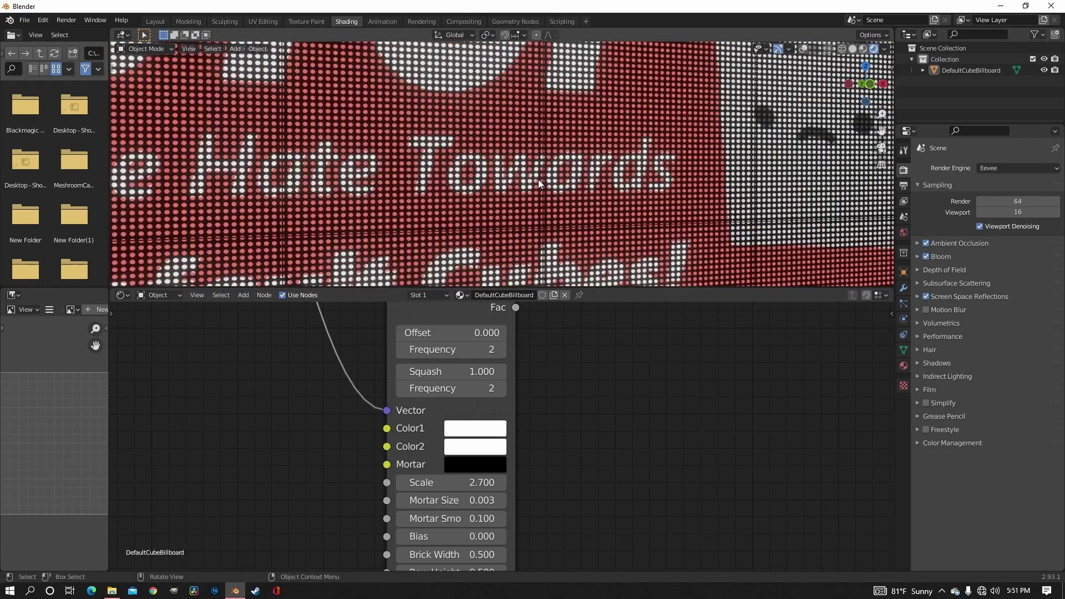
scroll(554, 179, "down", 5)
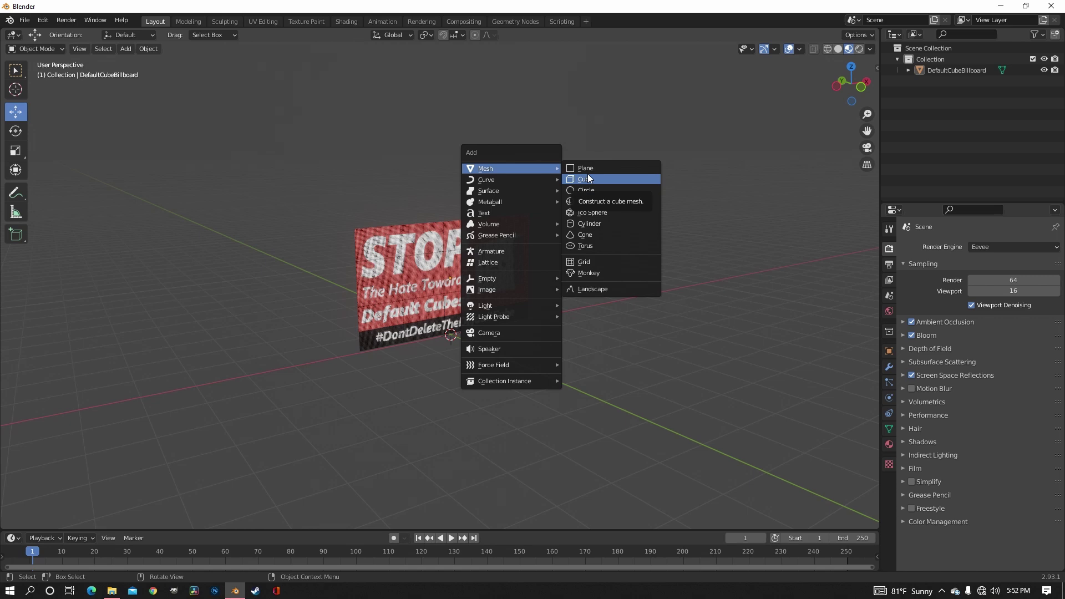
Step: Add a cube mesh at the billboard and flatten it along the Y axis into a thin slab
left_click(588, 178)
middle_click_drag(548, 231, 395, 325)
key("s")
key("y")
left_click(466, 332)
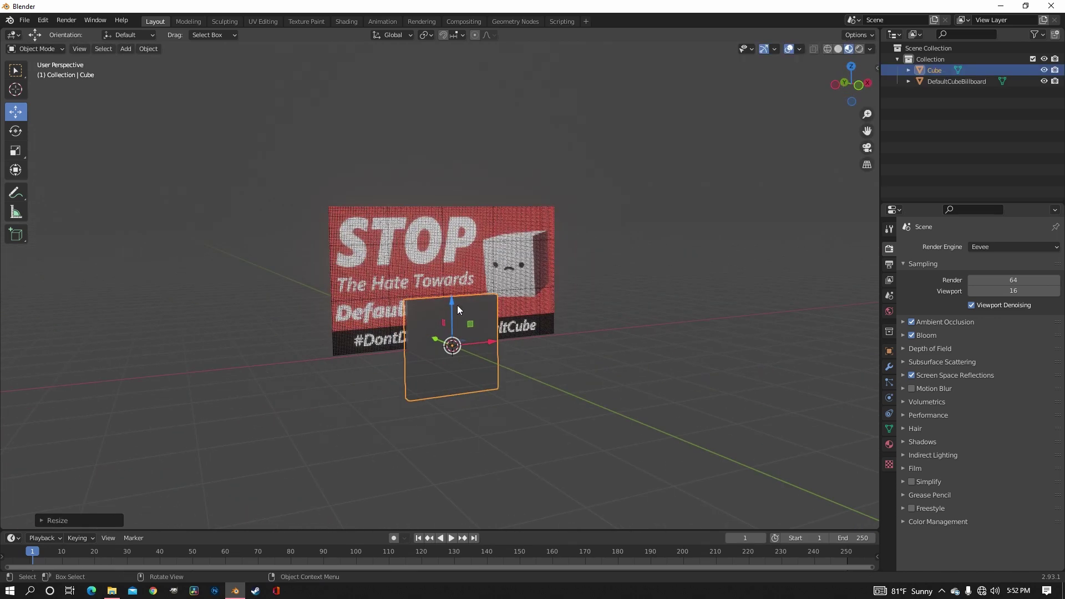
Step: Scale the slab's geometry along X and Z in Edit Mode so it is slightly larger than the billboard
key("s")
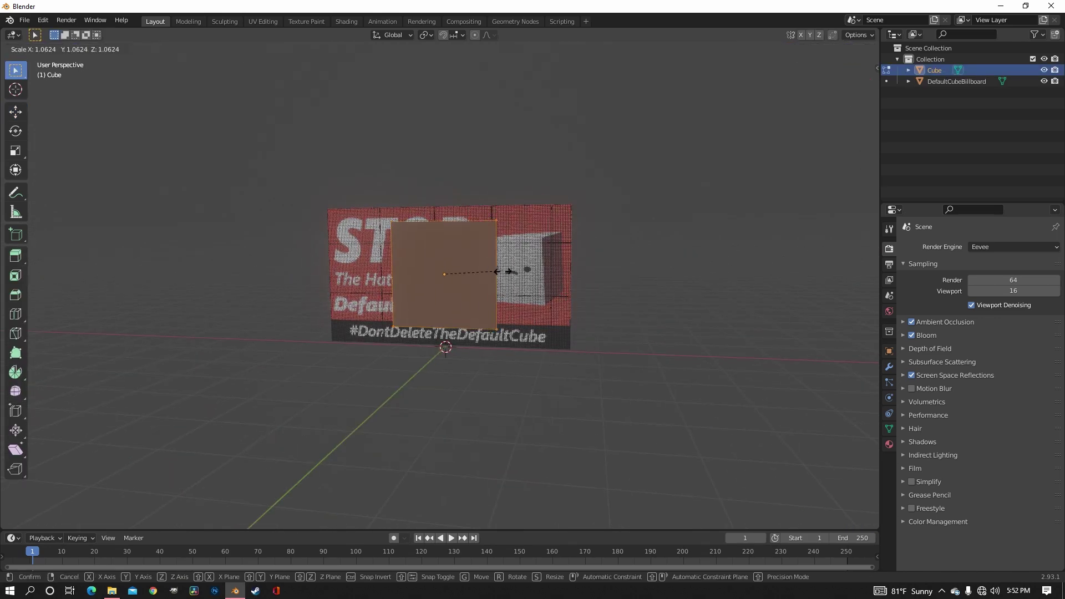
key("x")
left_click(577, 276)
key("s")
key("z")
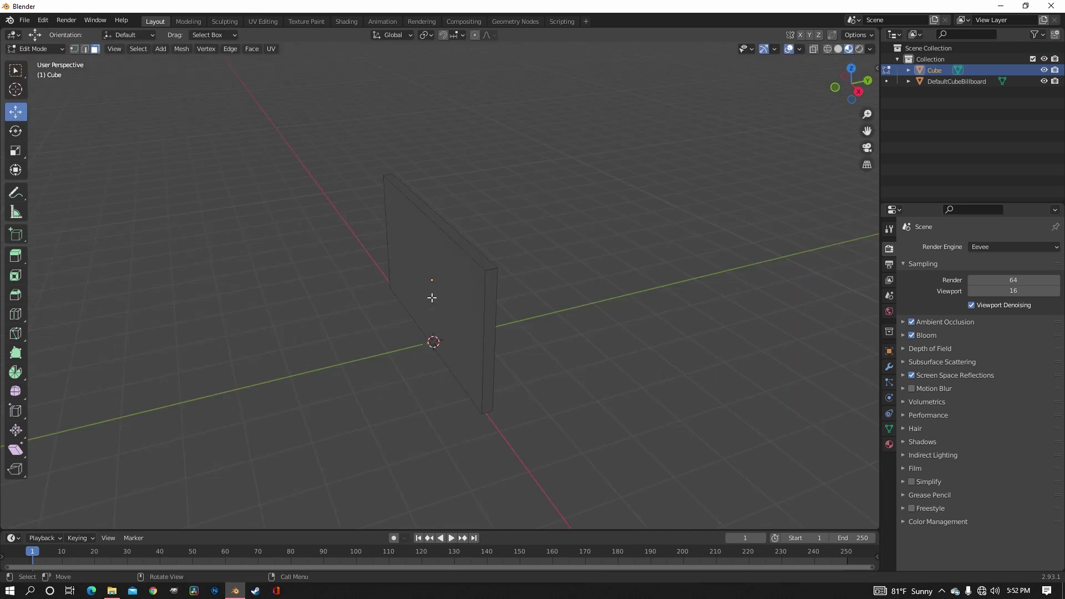
Step: Extrude the slab's front face in place, shrink it to leave a thin border, and extrude it inward about 0.07 m
left_click(432, 298)
middle_click_drag(432, 298, 518, 250)
key("e")
right_click(519, 249)
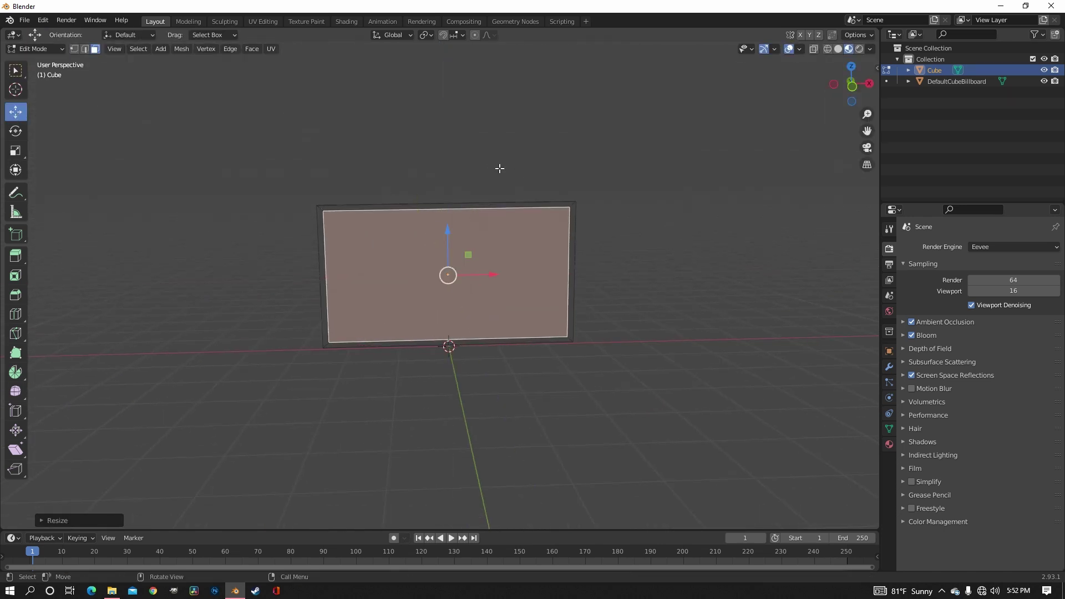
middle_click_drag(500, 167, 482, 278)
key("e")
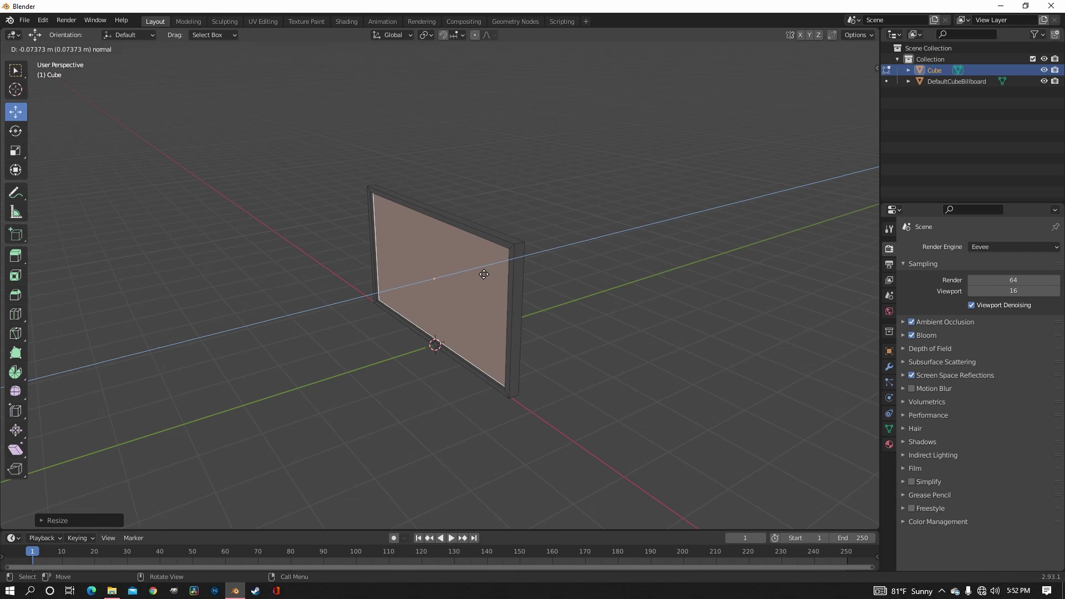
left_click(485, 273)
key("Tab")
middle_click_drag(486, 273, 572, 231)
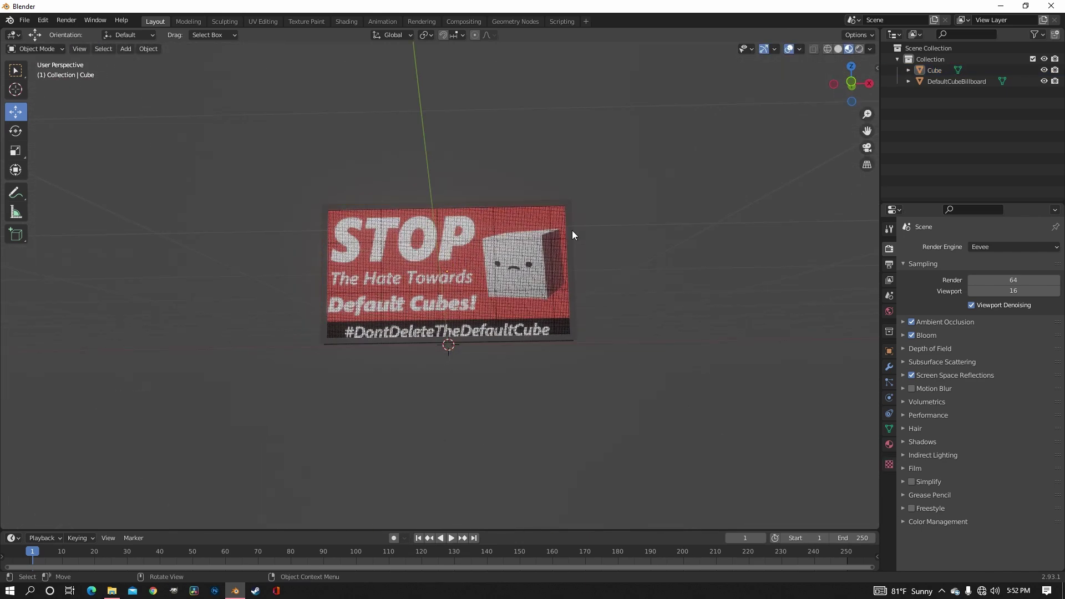
Step: Give the frame cube a new material with a near-black Base Color, Value 0.011
left_click(890, 443)
left_click(985, 295)
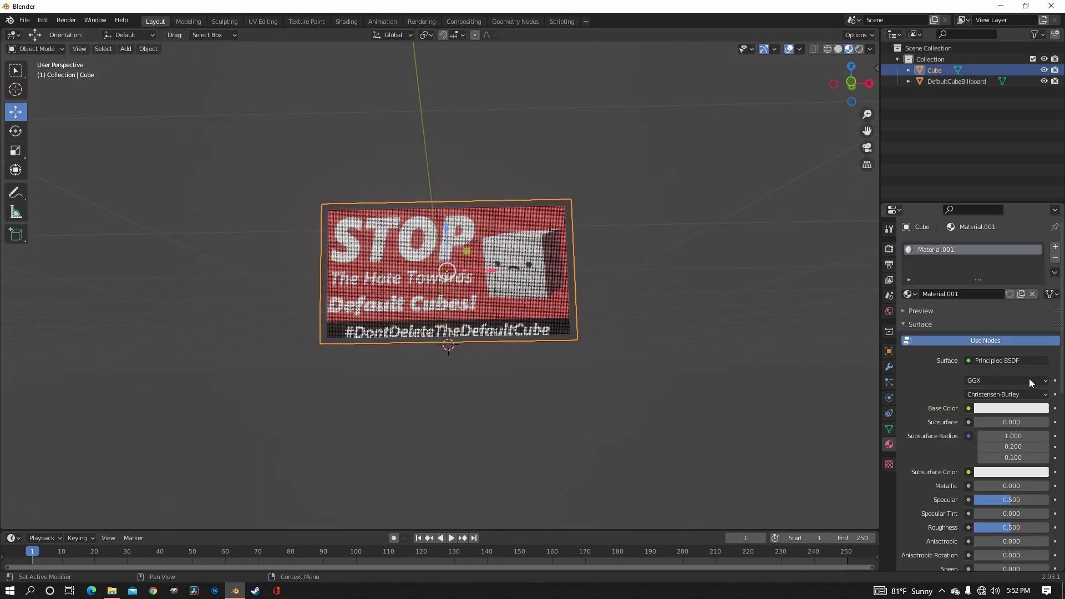
left_click(1024, 409)
left_click_drag(1038, 281, 1038, 323)
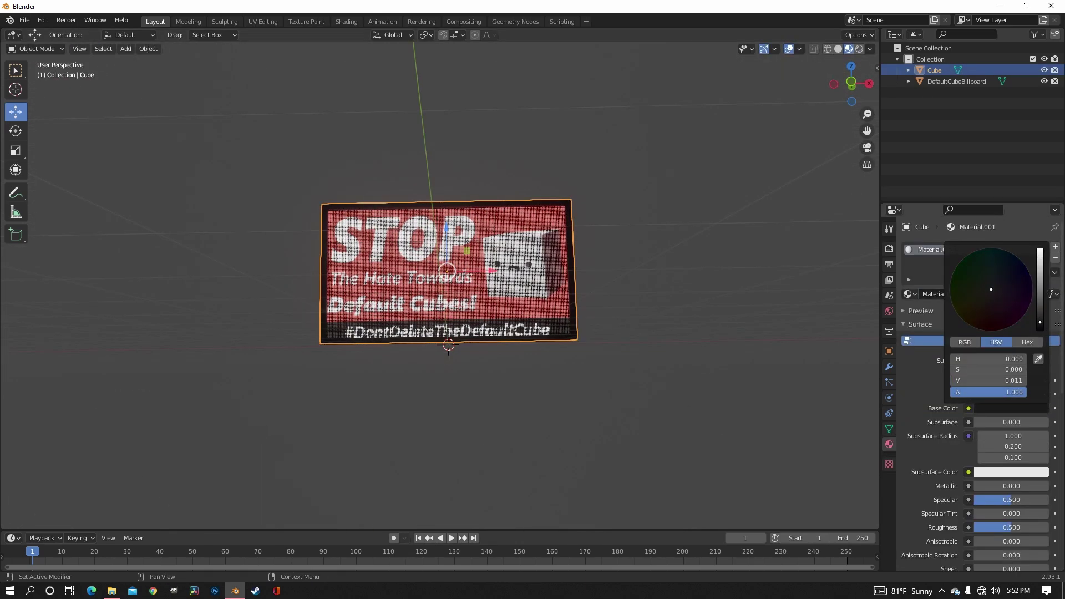
left_click(661, 250)
middle_click_drag(692, 178, 602, 202)
scroll(574, 136, "up", 5)
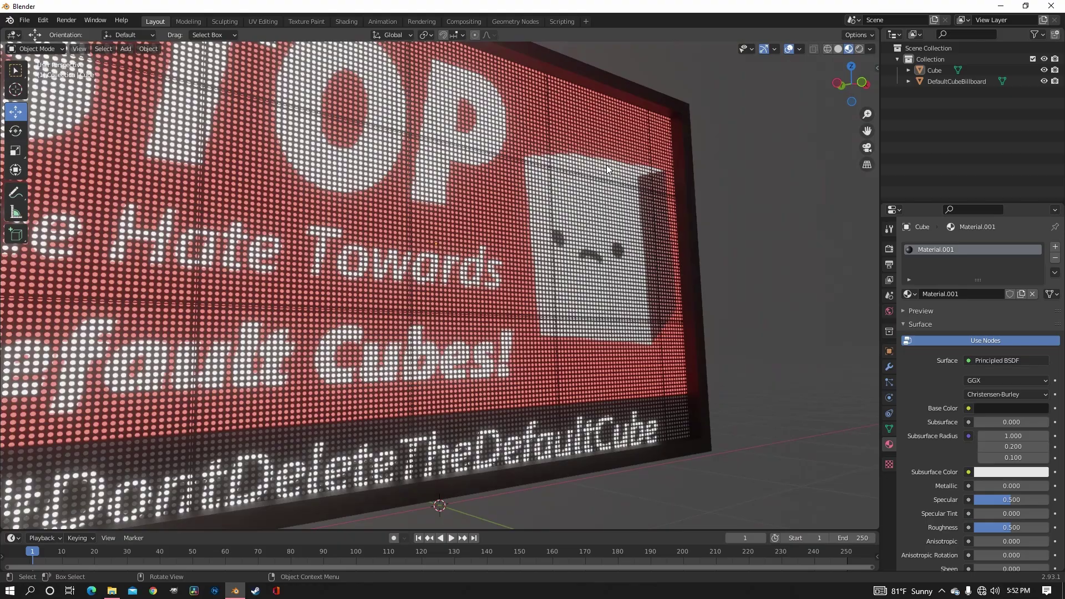